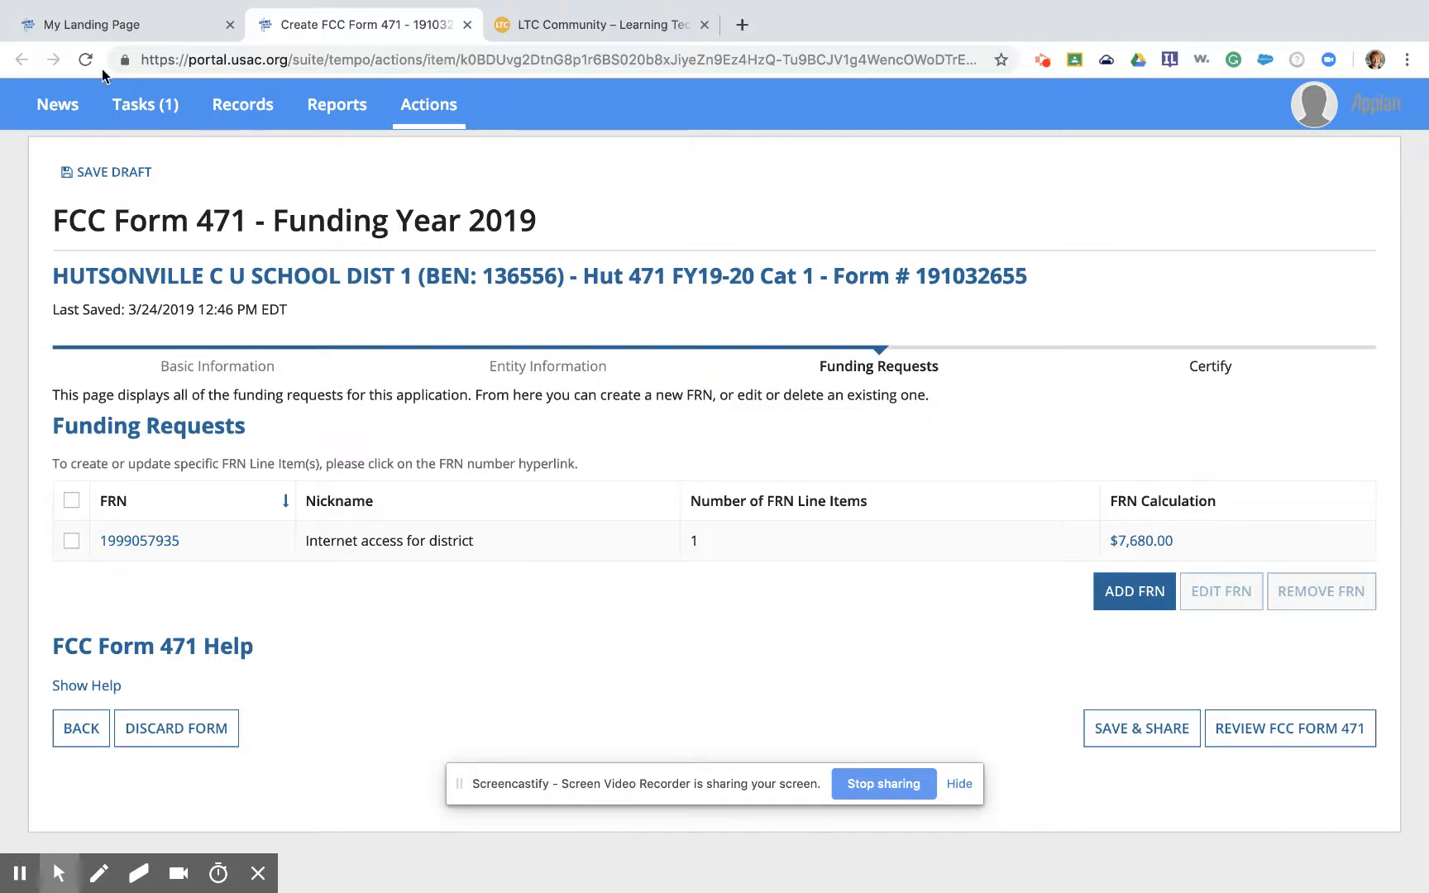
Open the funding year 2018 FCC Form 471 record from My Landing Page and view its downloaded Original Version PDF
{"action": "left_click", "coordinate": [96, 21]}
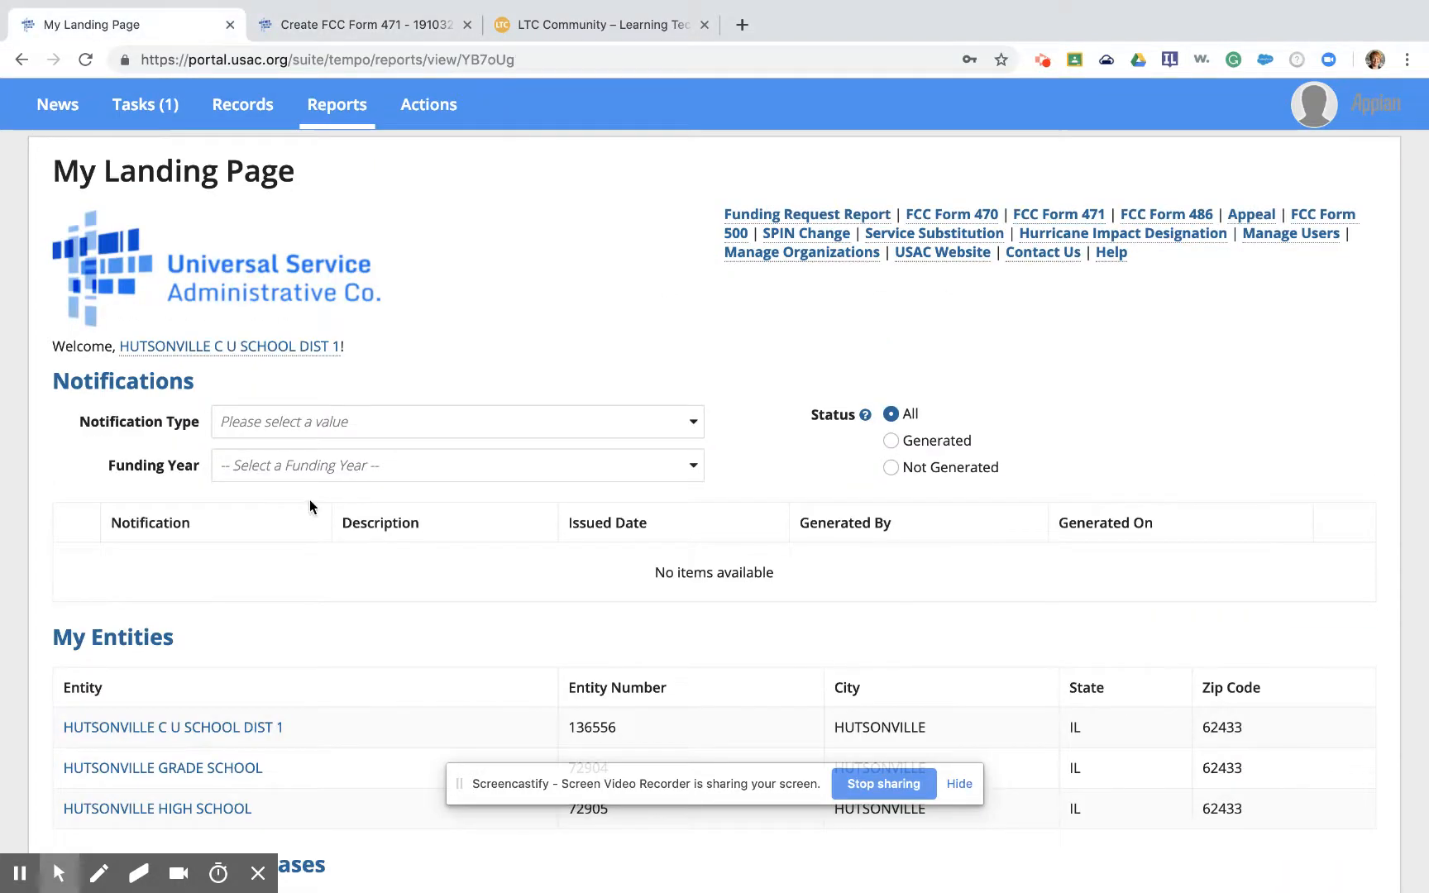
{"action": "scroll", "coordinate": [310, 504], "scroll_direction": "down", "scroll_amount": 2}
{"action": "scroll", "coordinate": [309, 507], "scroll_direction": "down", "scroll_amount": 8}
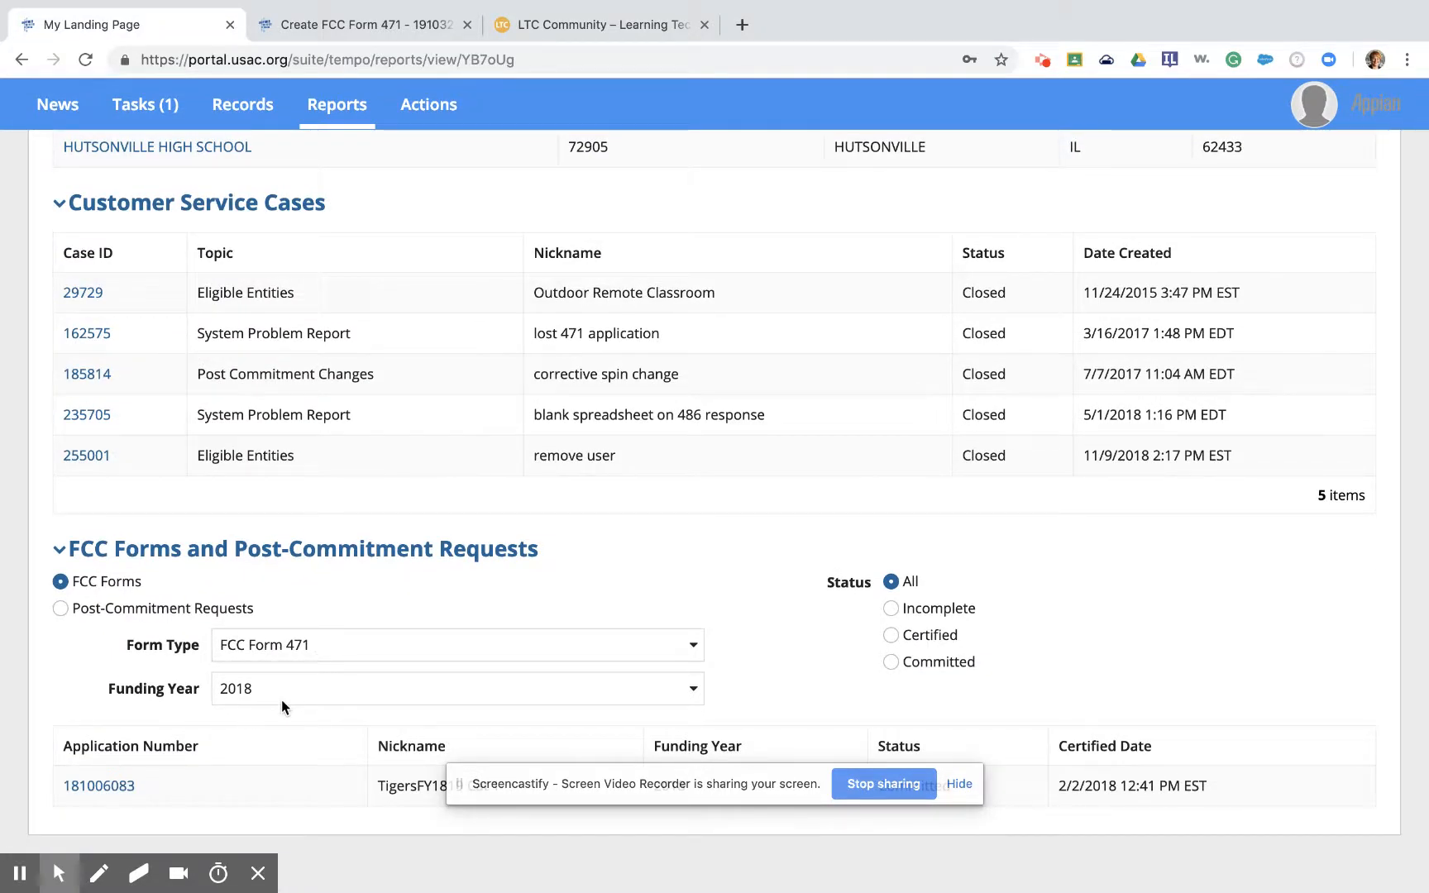
{"action": "left_click", "coordinate": [110, 790]}
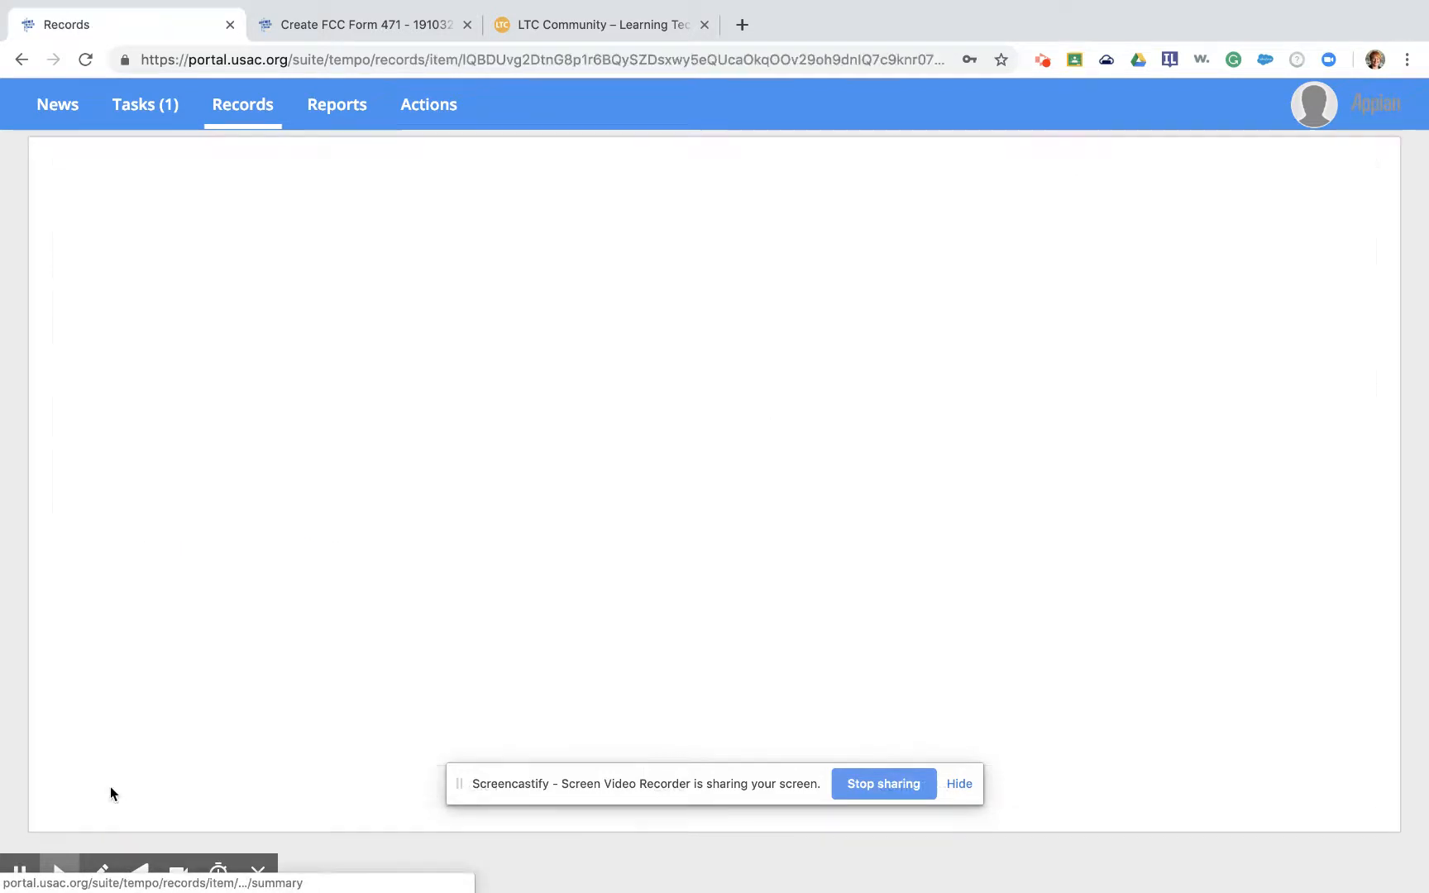
{"action": "scroll", "coordinate": [135, 640], "scroll_direction": "down", "scroll_amount": 4}
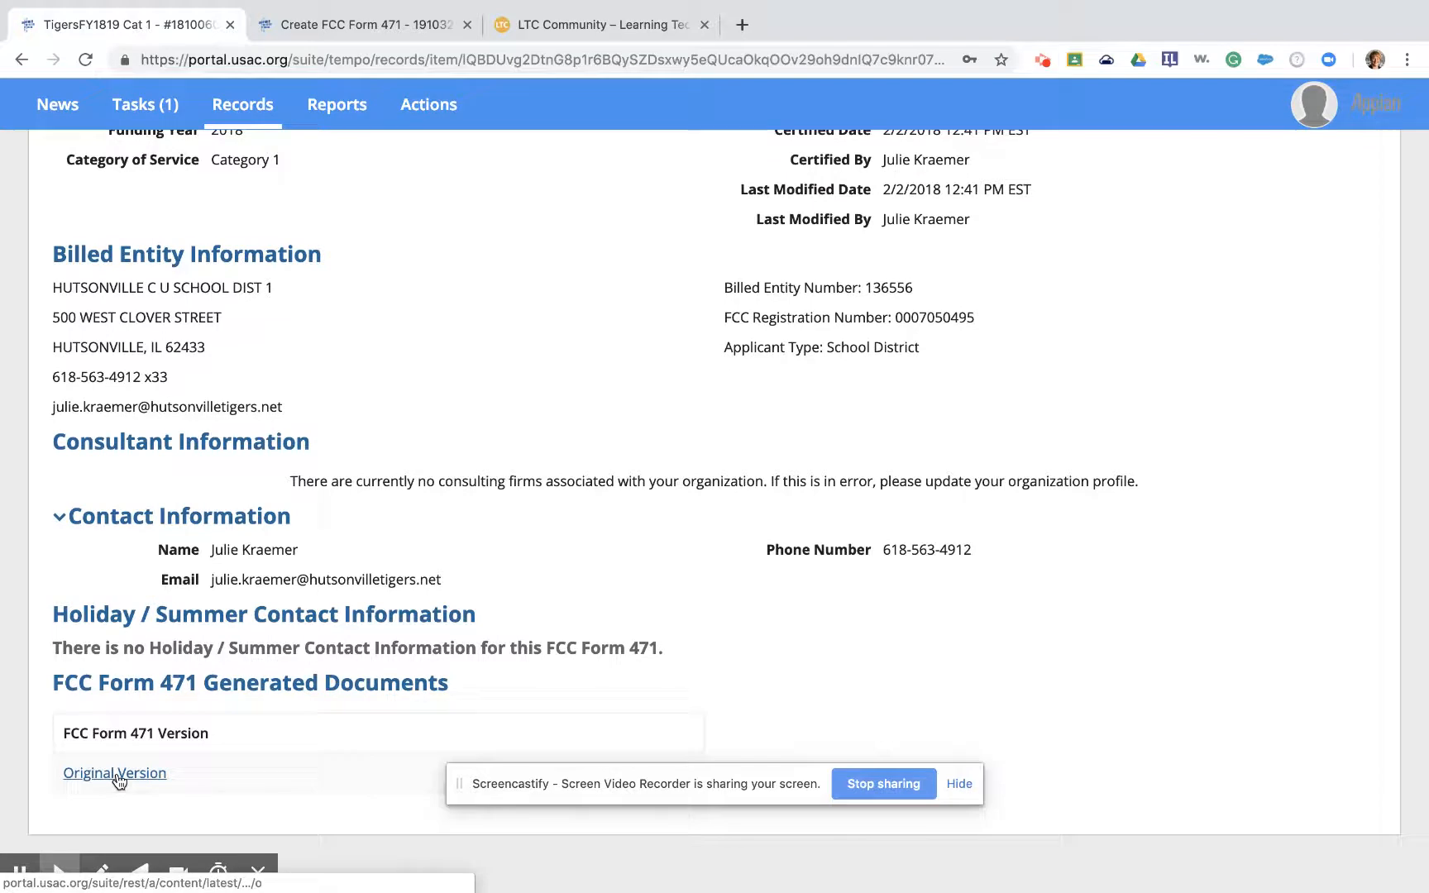
{"action": "left_click", "coordinate": [117, 774]}
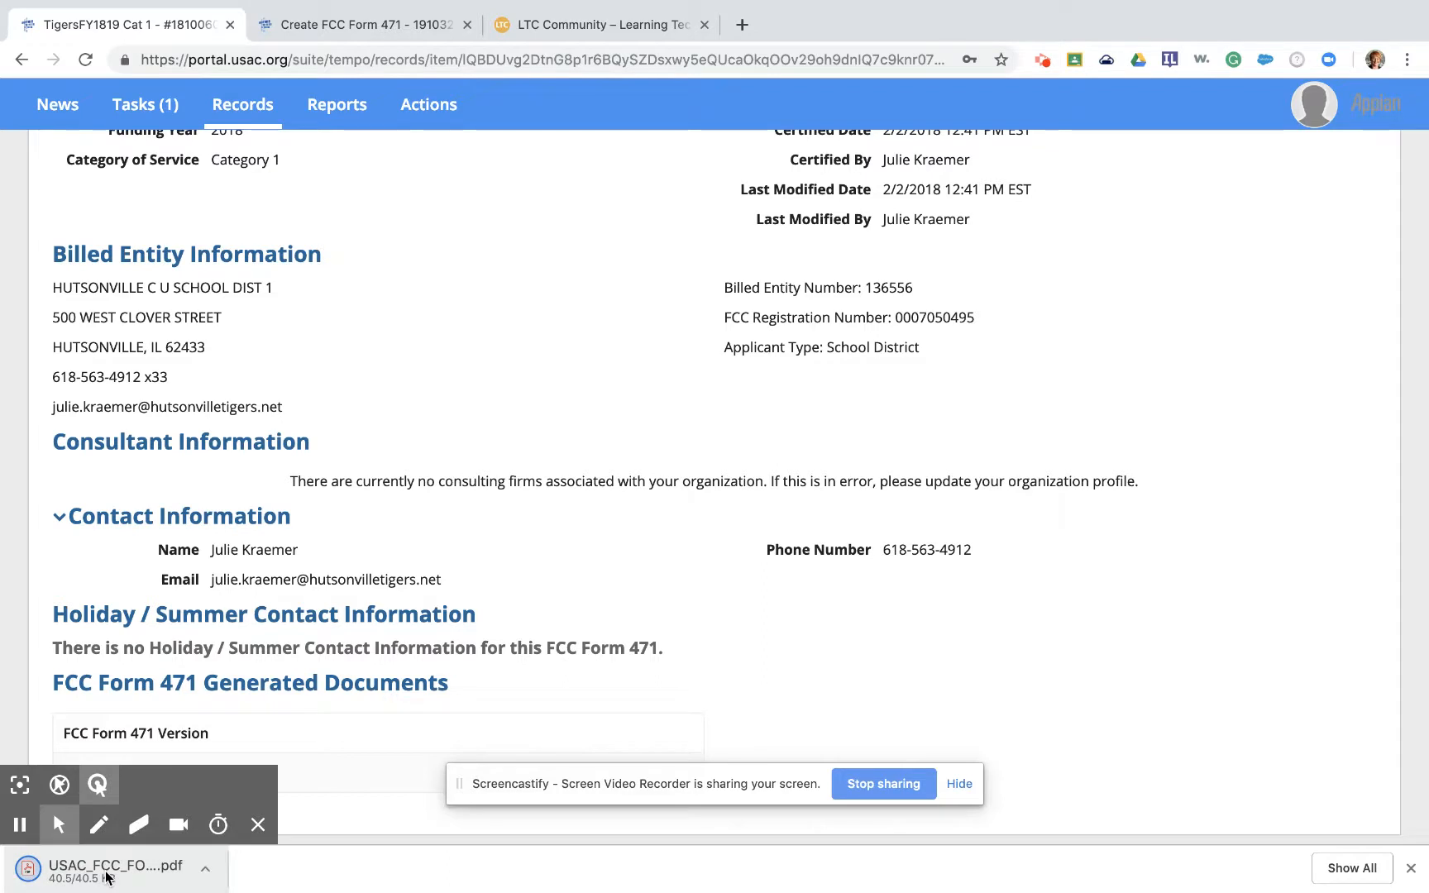
{"action": "left_click", "coordinate": [106, 876]}
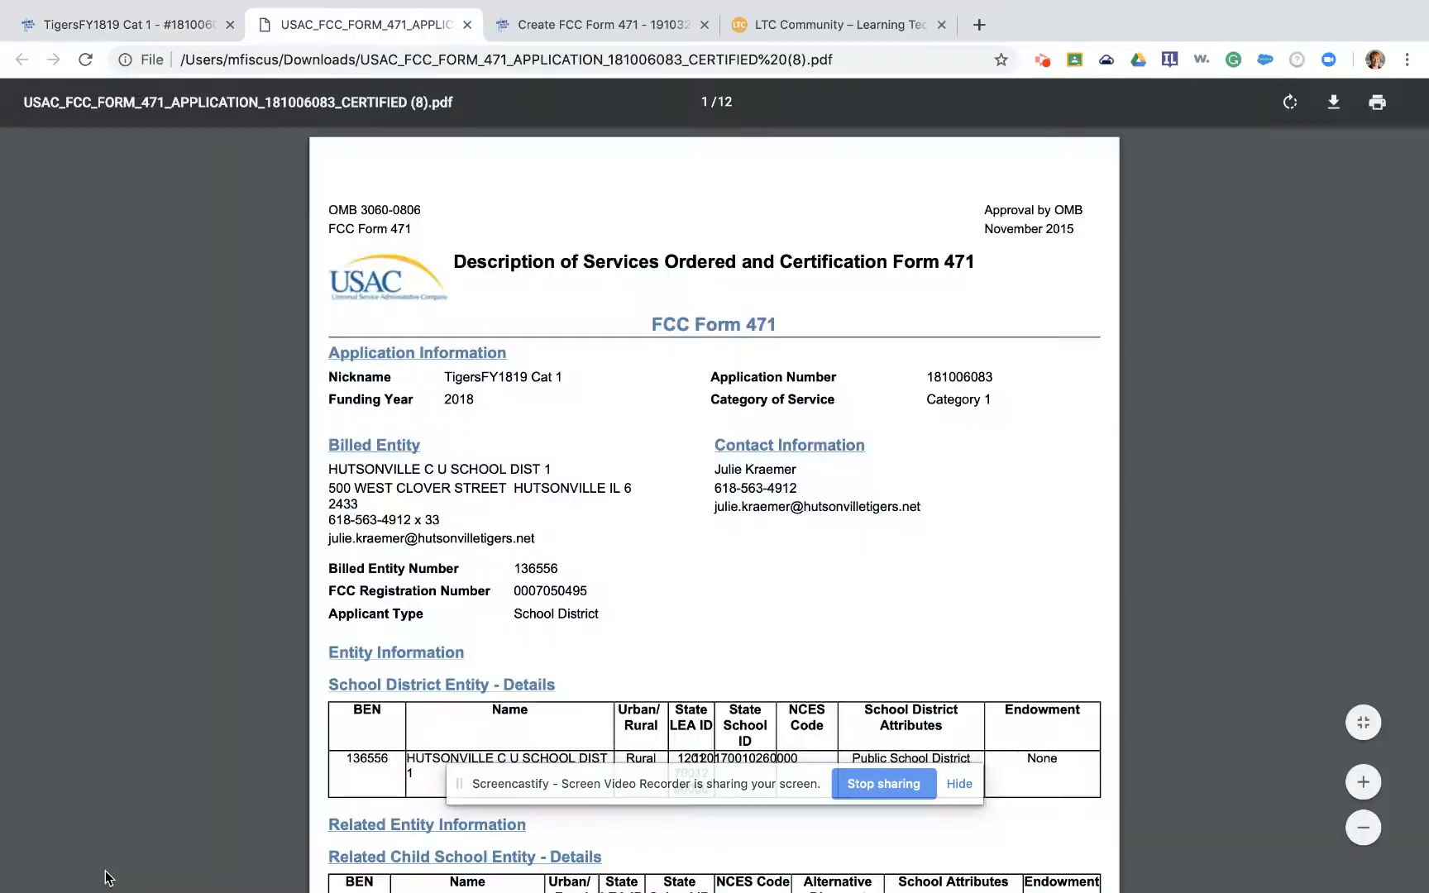
Copy the FRN number of the "Transport to district" funding request from the certified form PDF
{"action": "scroll", "coordinate": [565, 761], "scroll_direction": "down", "scroll_amount": 12}
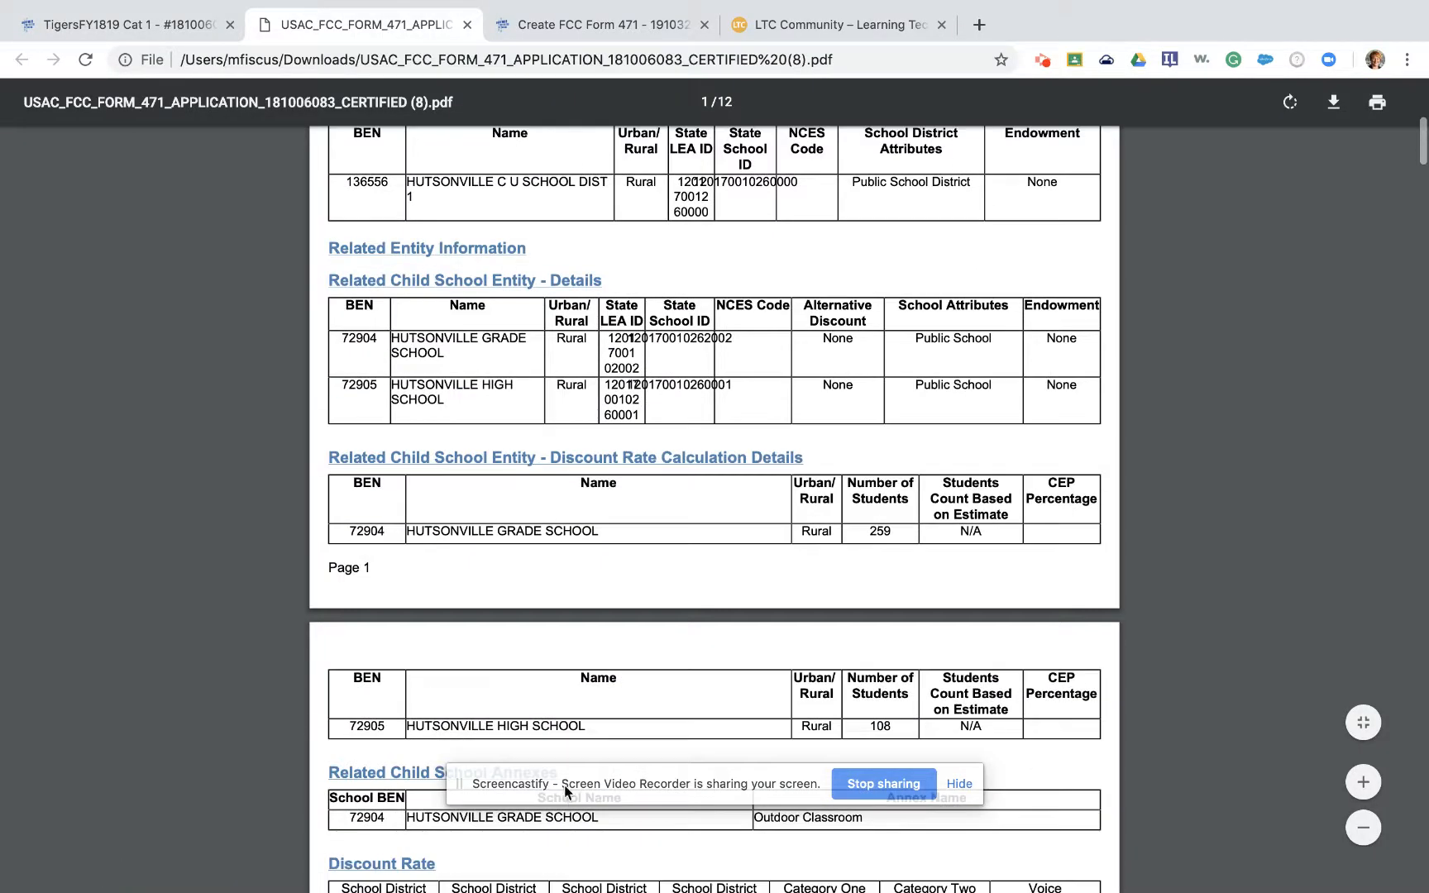
{"action": "scroll", "coordinate": [564, 755], "scroll_direction": "down", "scroll_amount": 14}
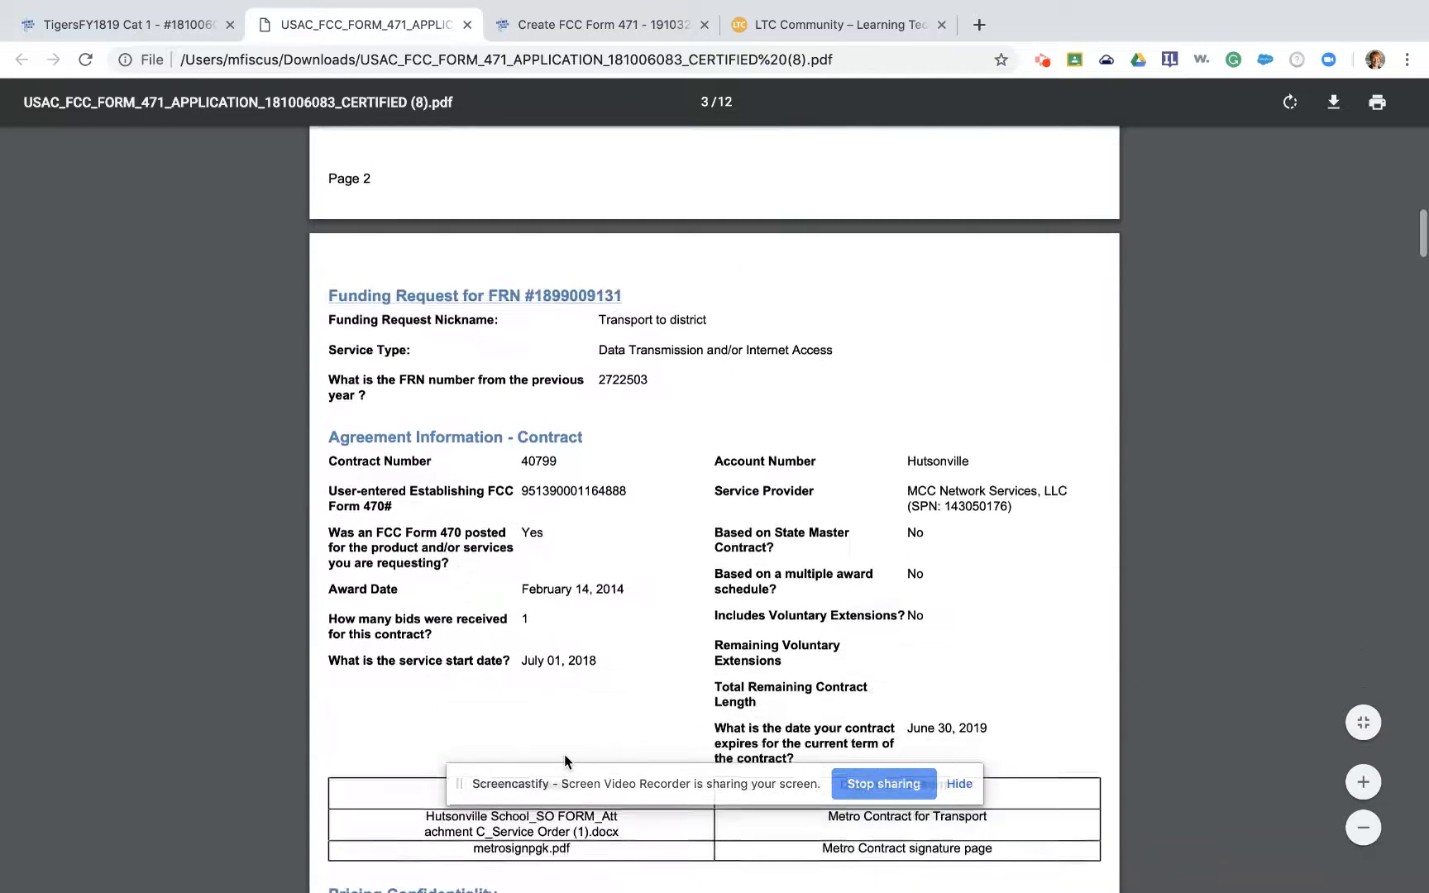
{"action": "scroll", "coordinate": [564, 755], "scroll_direction": "down", "scroll_amount": 1}
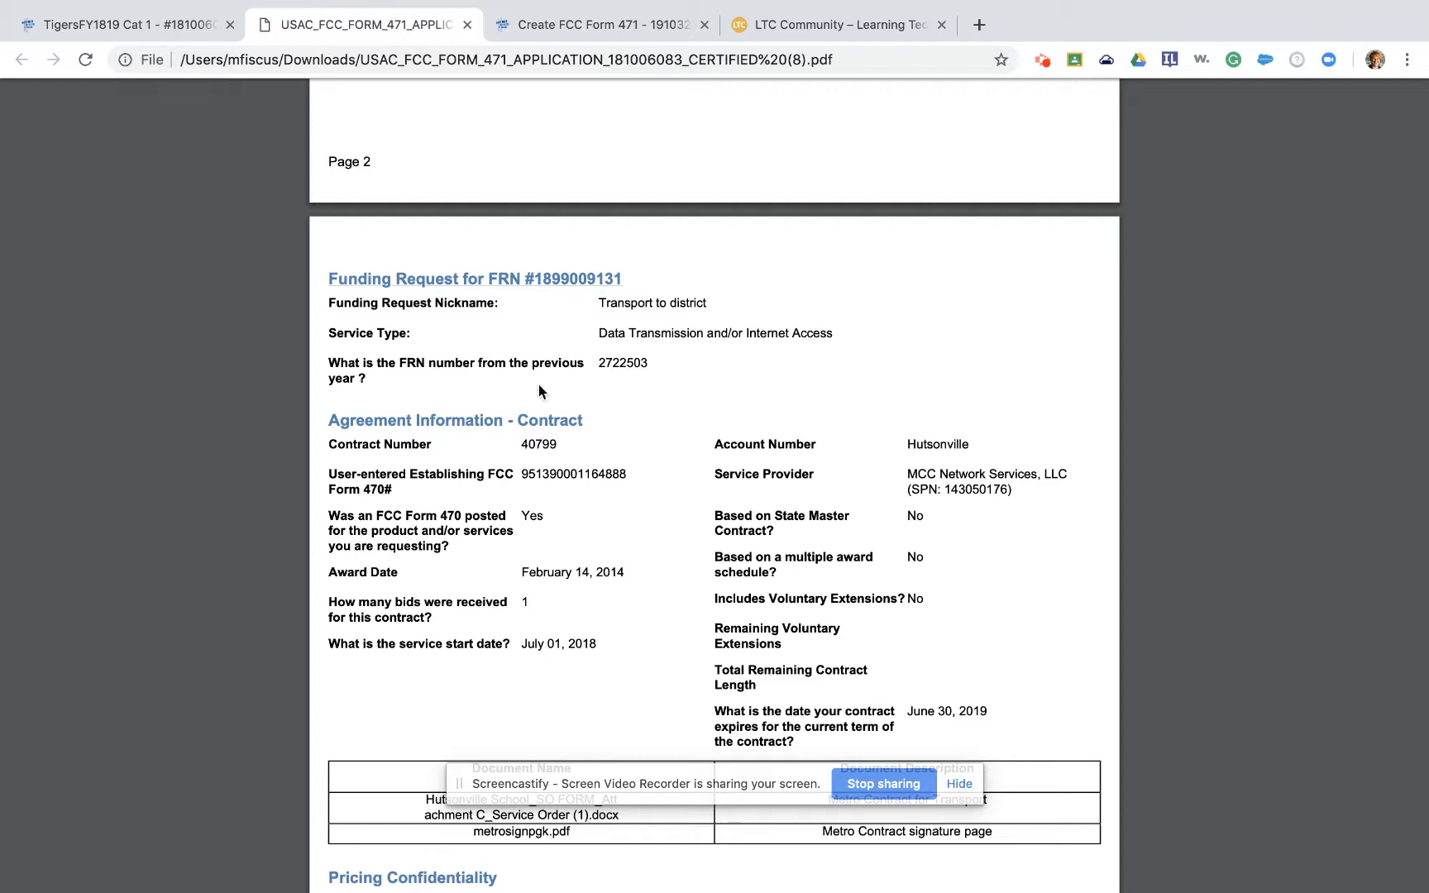
{"action": "left_click_drag", "start_coordinate": [534, 278], "coordinate": [622, 278]}
{"action": "key", "text": "super+c"}
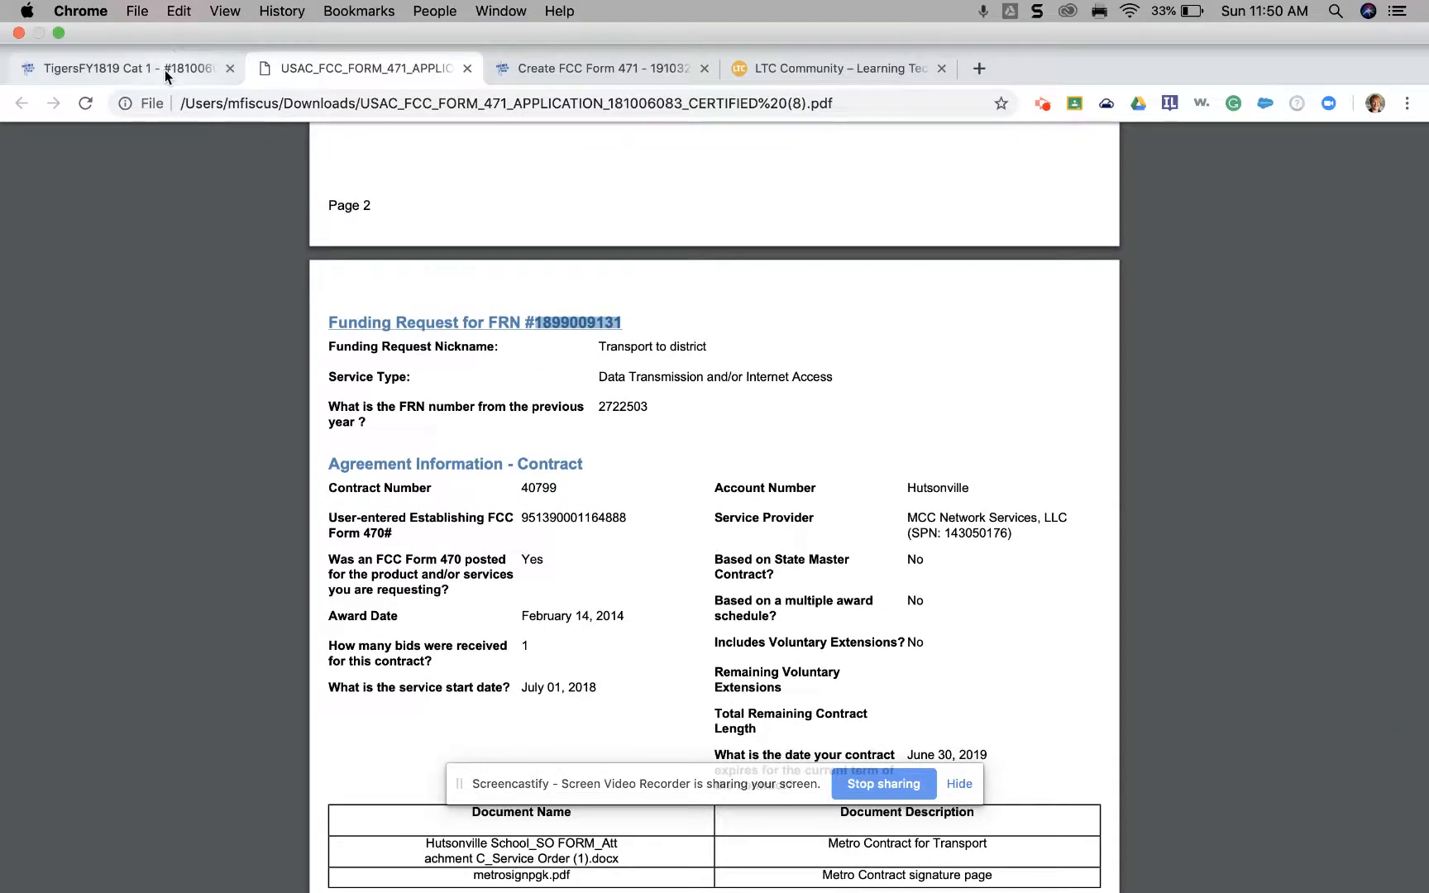
Add an FRN to the funding year 2019 Form 471 with the nickname "Transport for district"
{"action": "left_click", "coordinate": [163, 69]}
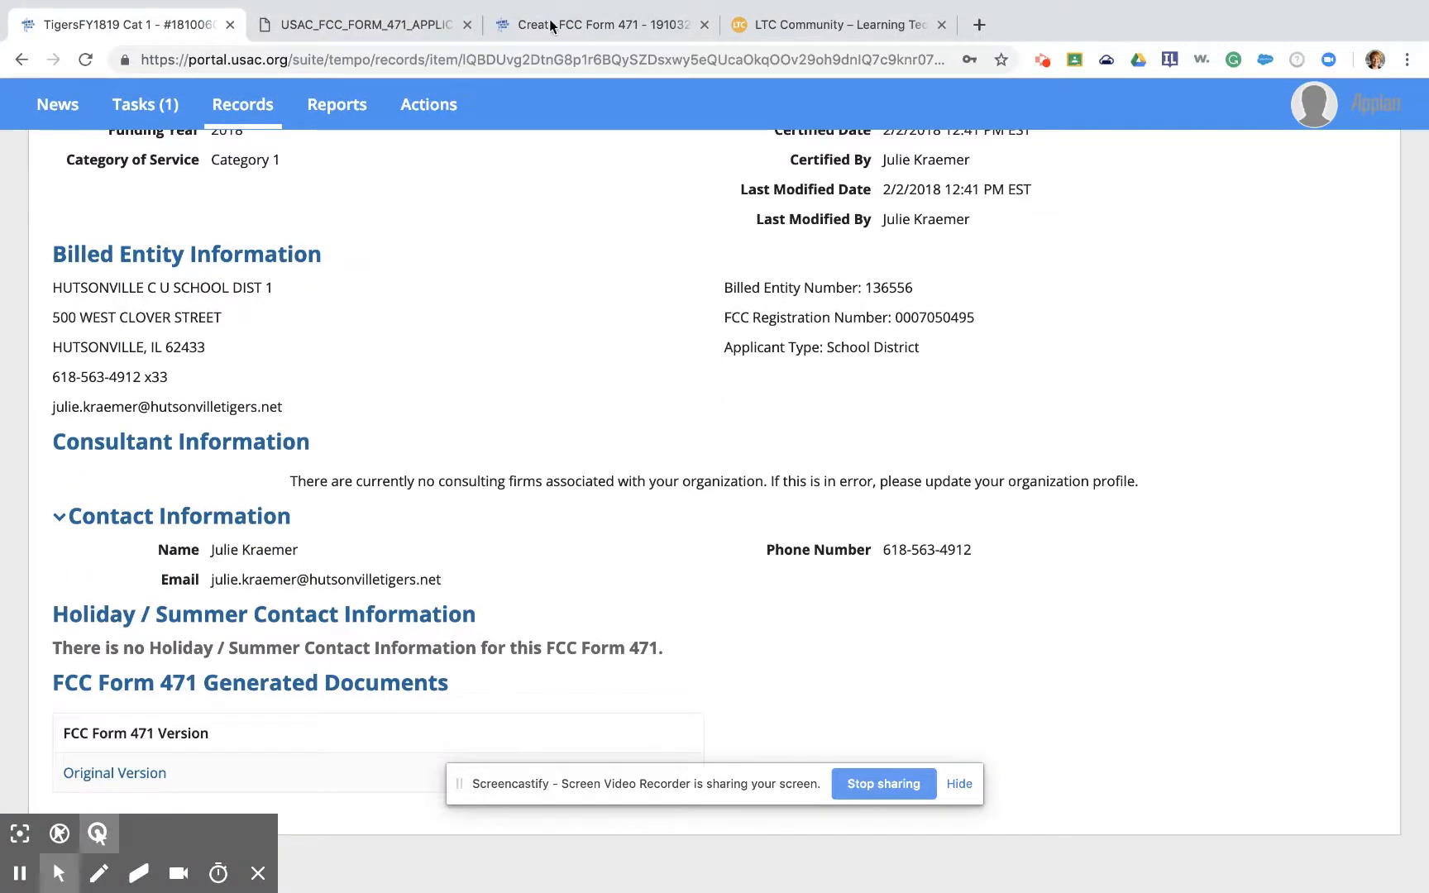
{"action": "left_click", "coordinate": [571, 25]}
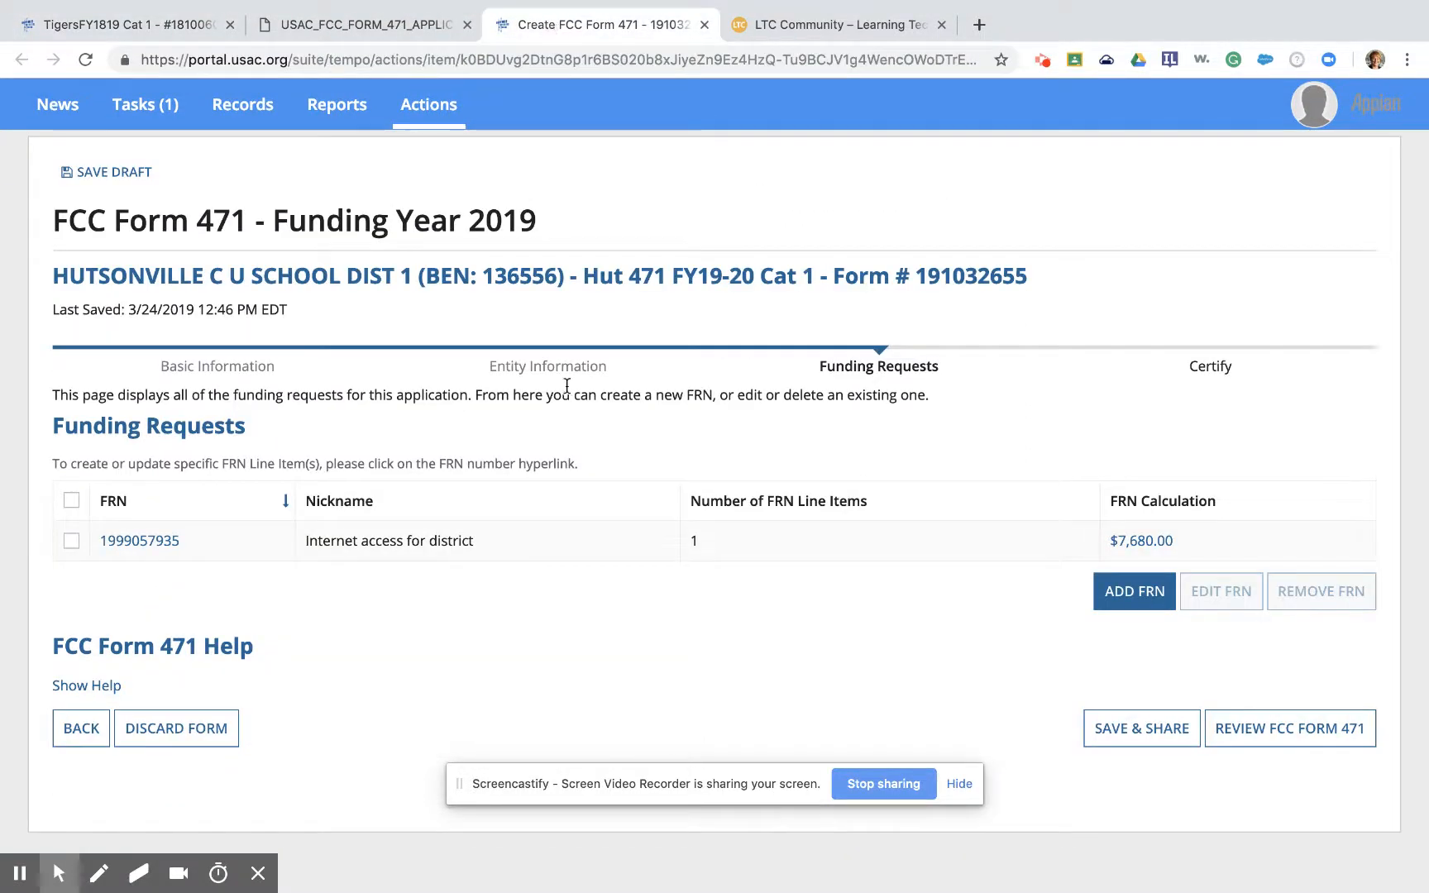
{"action": "left_click", "coordinate": [1125, 604]}
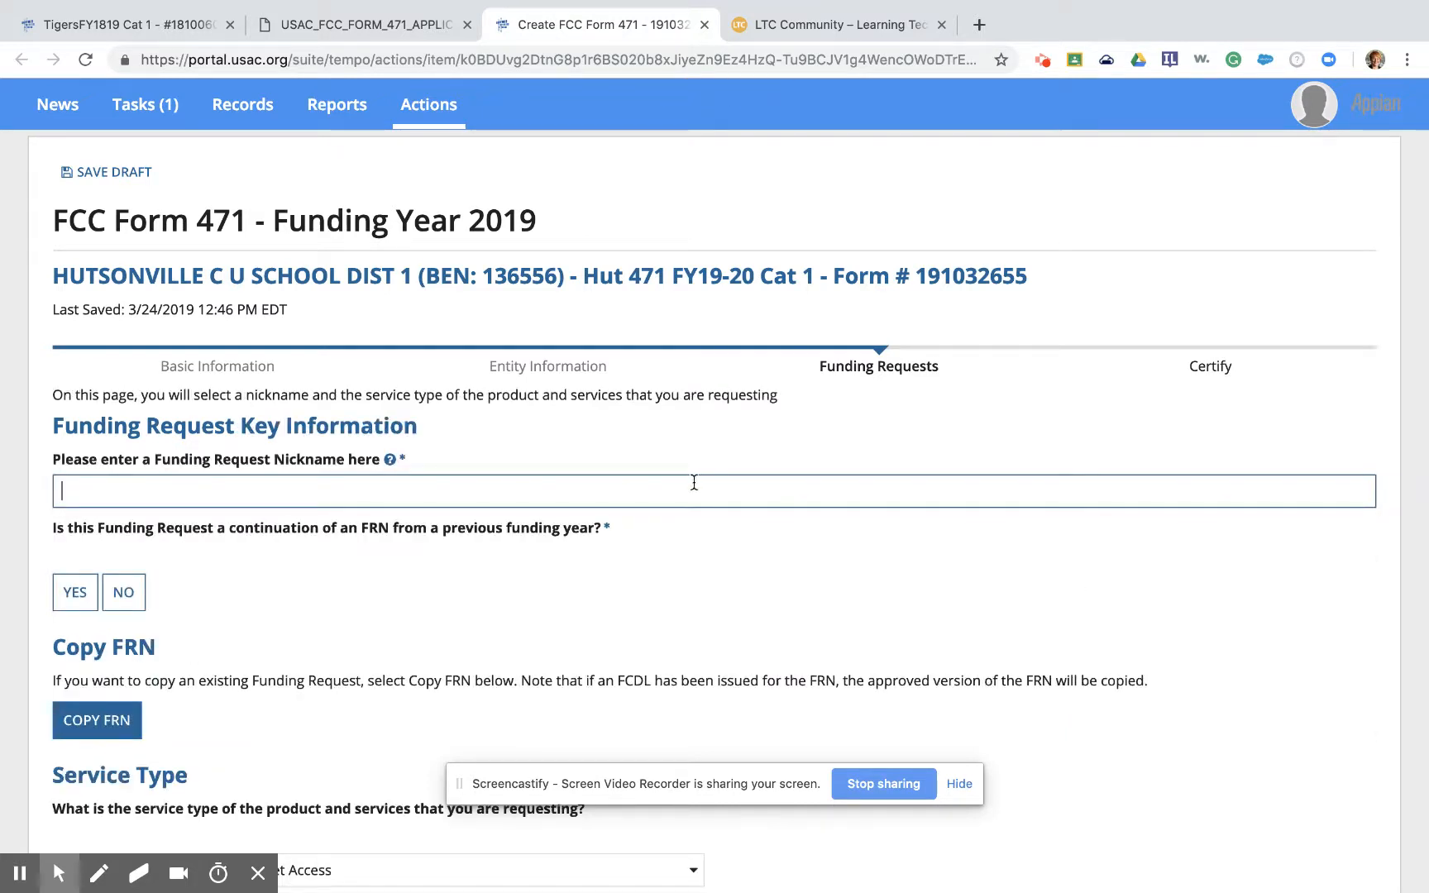
{"action": "type", "text": "Transport for district"}
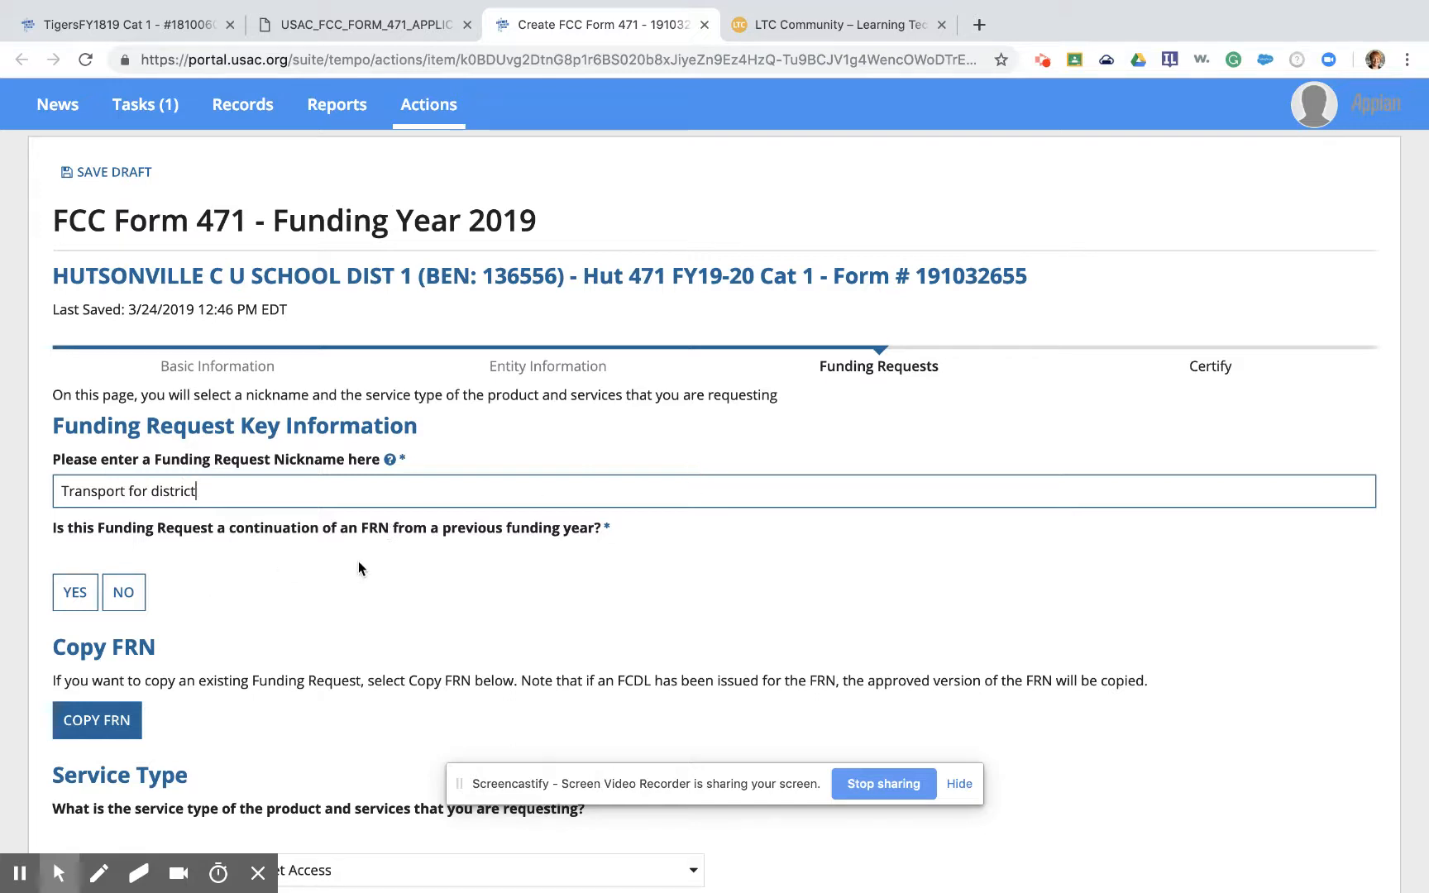
Mark the request as a continuation of a previous year's FRN and paste the copied number as the Previous Year FRN Number
{"action": "left_click", "coordinate": [77, 604]}
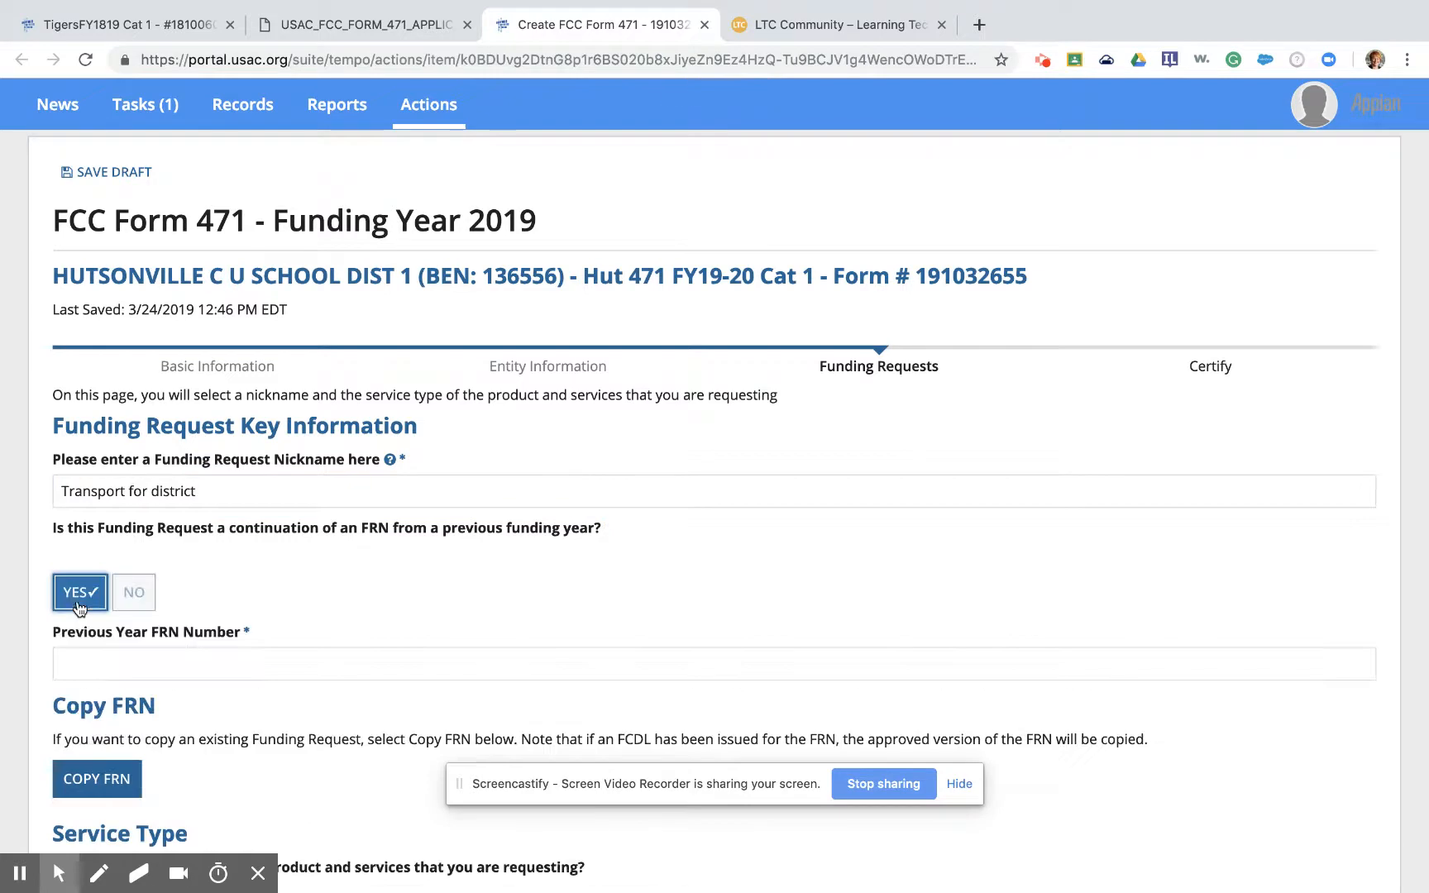
{"action": "scroll", "coordinate": [260, 590], "scroll_direction": "down", "scroll_amount": 1}
{"action": "scroll", "coordinate": [259, 584], "scroll_direction": "down", "scroll_amount": 2}
{"action": "left_click", "coordinate": [248, 557]}
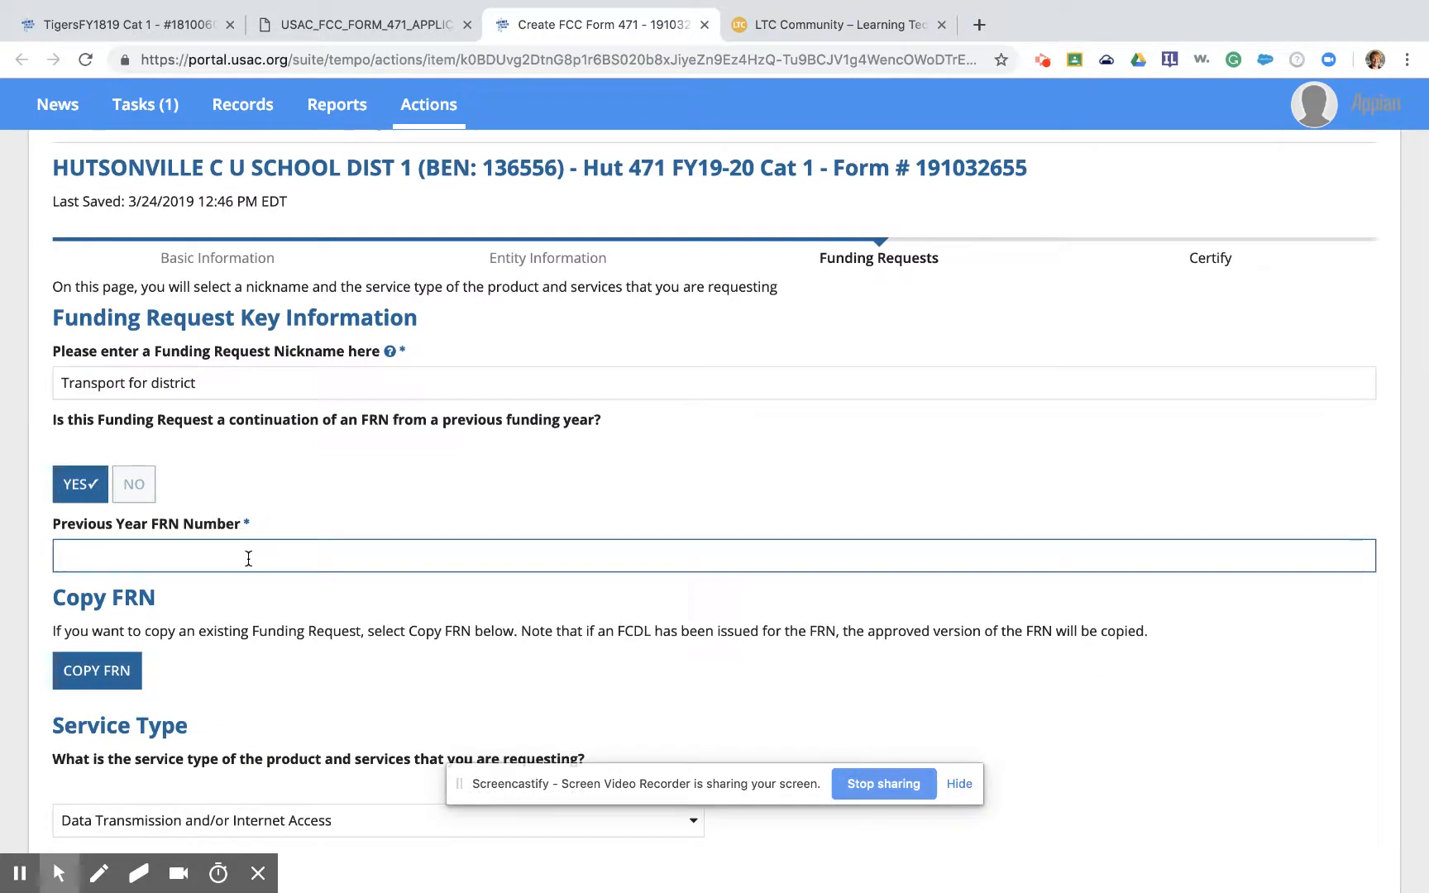
{"action": "key", "text": "super+v"}
Start the Copy FRN function and search for the existing request by the copied FRN number
{"action": "left_click", "coordinate": [120, 683]}
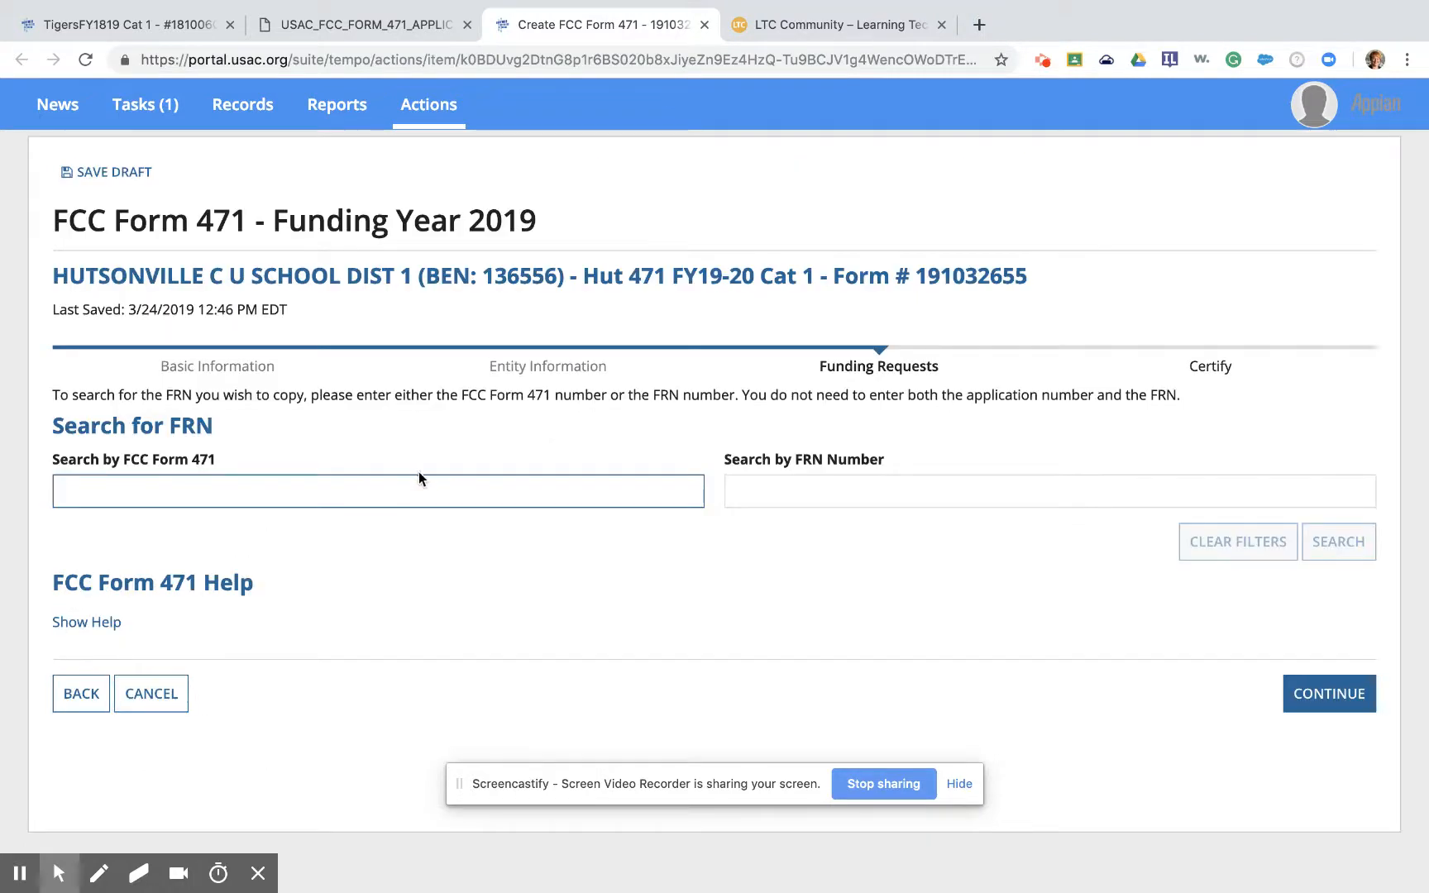
{"action": "left_click", "coordinate": [770, 496]}
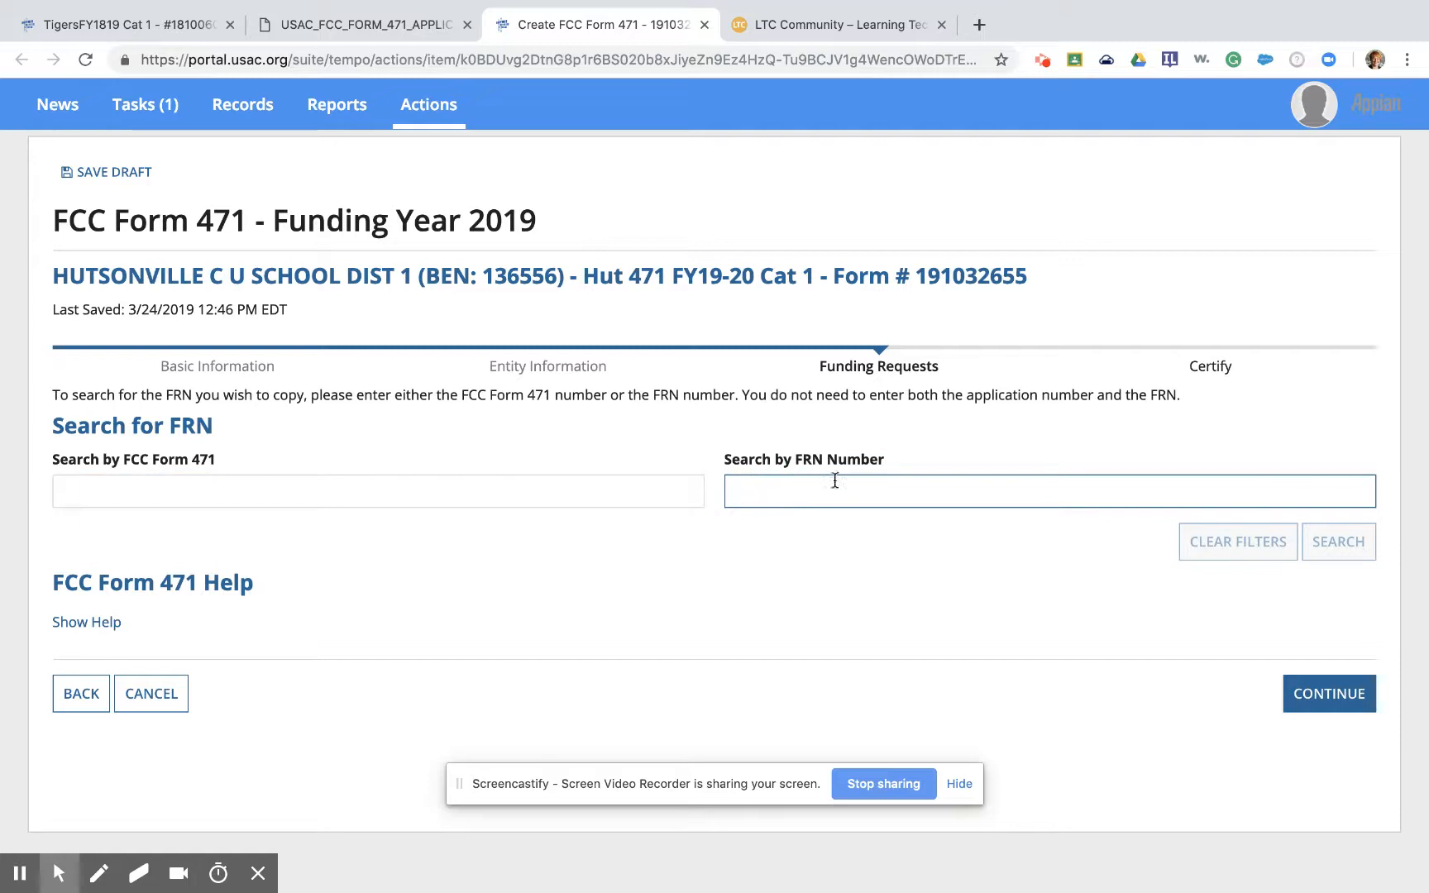
{"action": "key", "text": "super+v"}
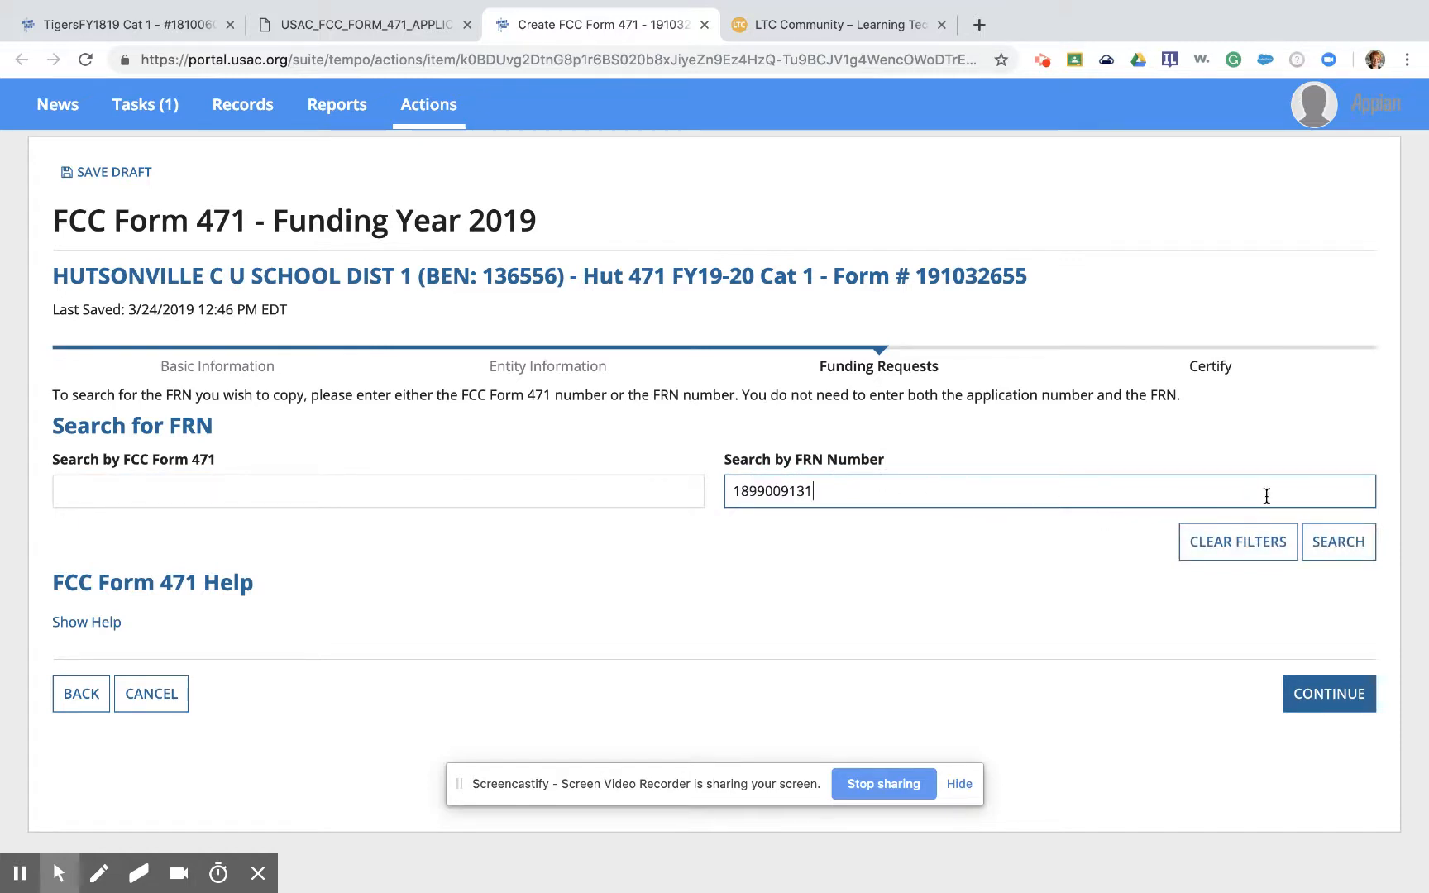
{"action": "left_click", "coordinate": [1333, 546]}
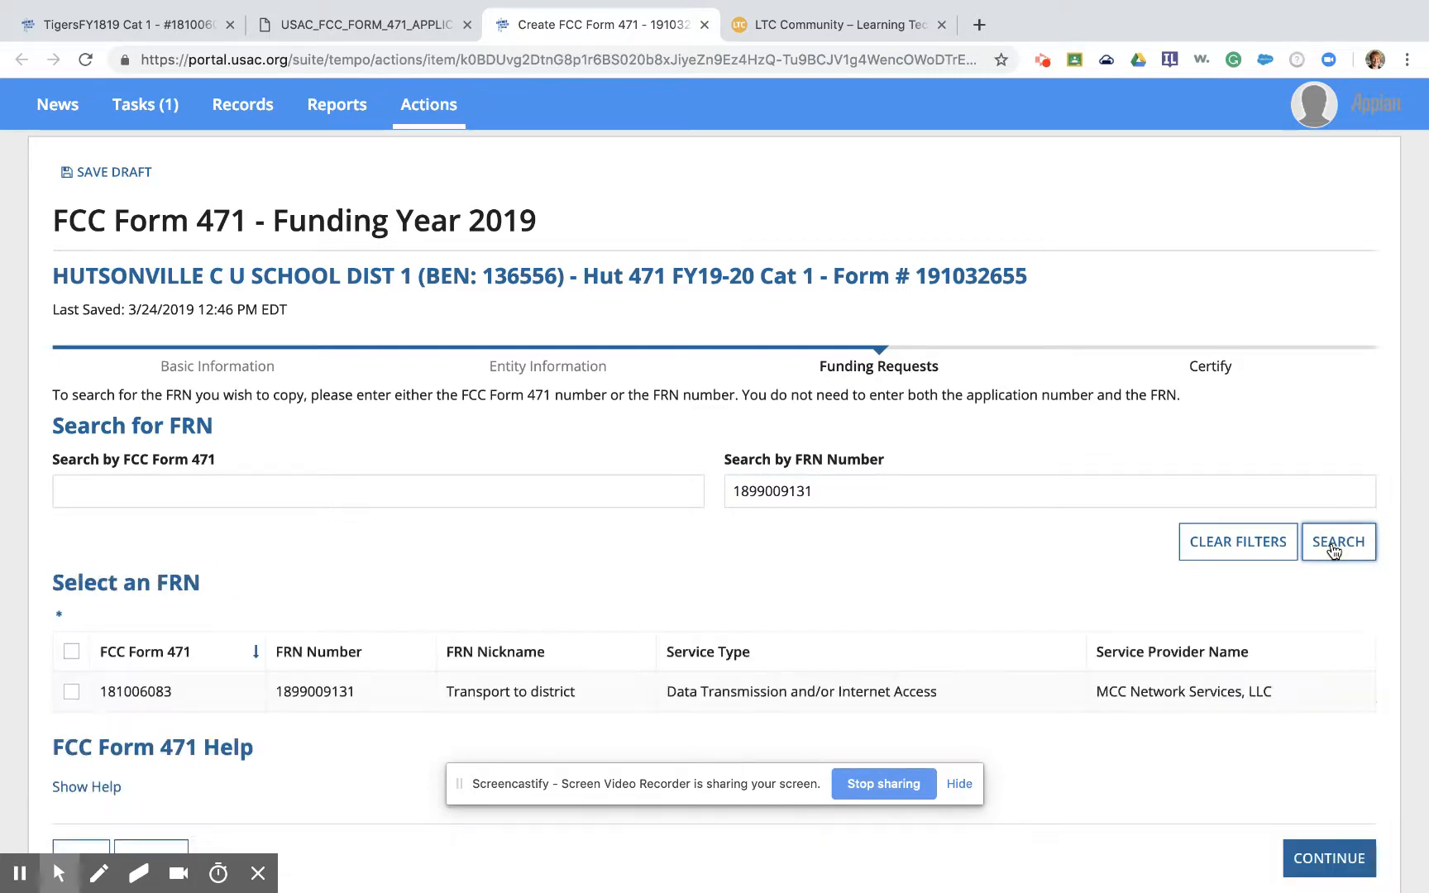
Select the "Transport to district" FRN, copy its data into the current form, and proceed to editing the copied request
{"action": "scroll", "coordinate": [875, 580], "scroll_direction": "down", "scroll_amount": 2}
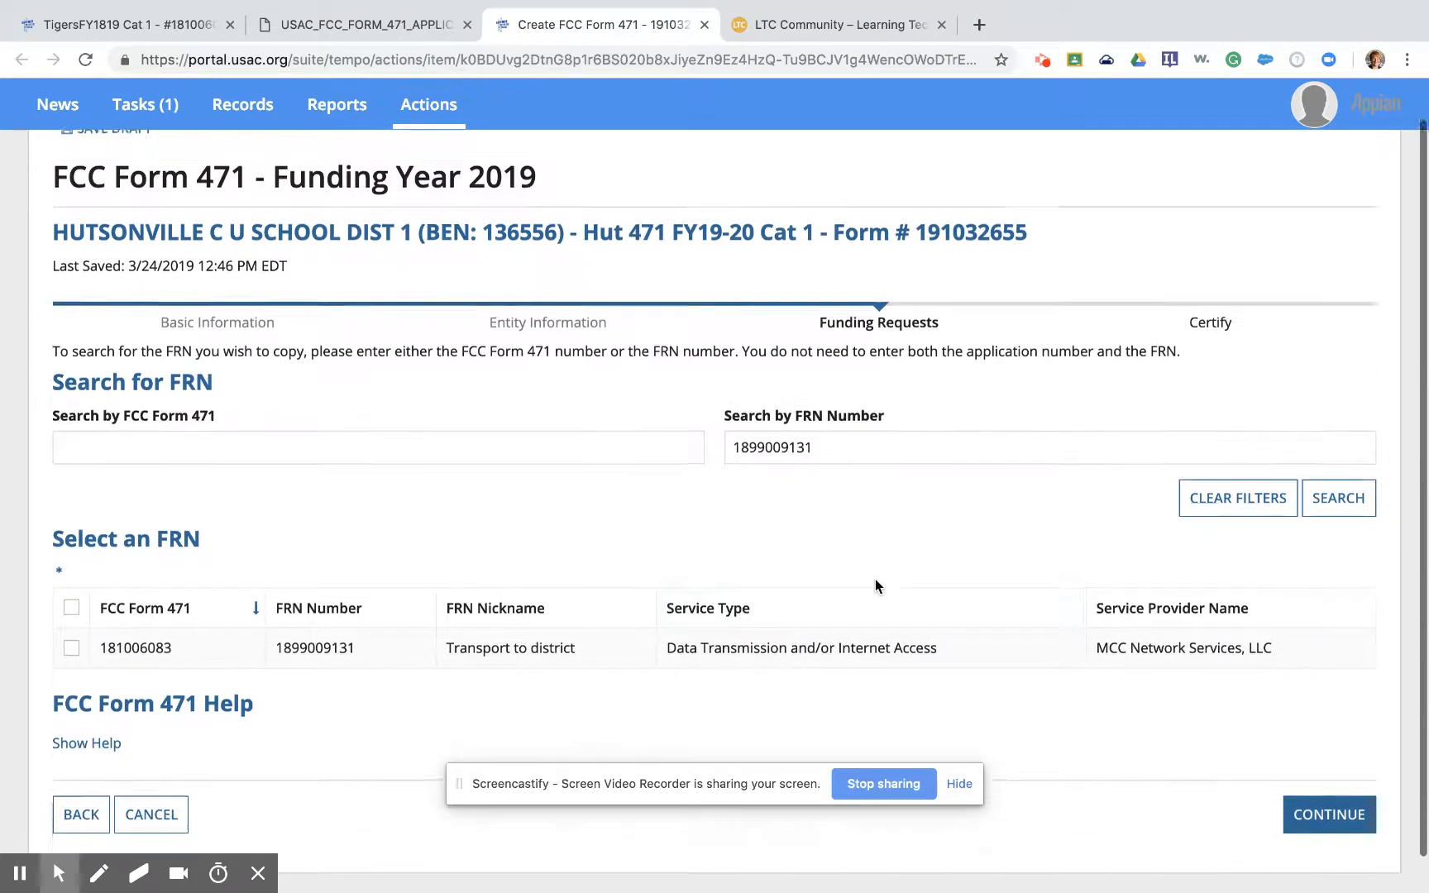
{"action": "left_click", "coordinate": [71, 618]}
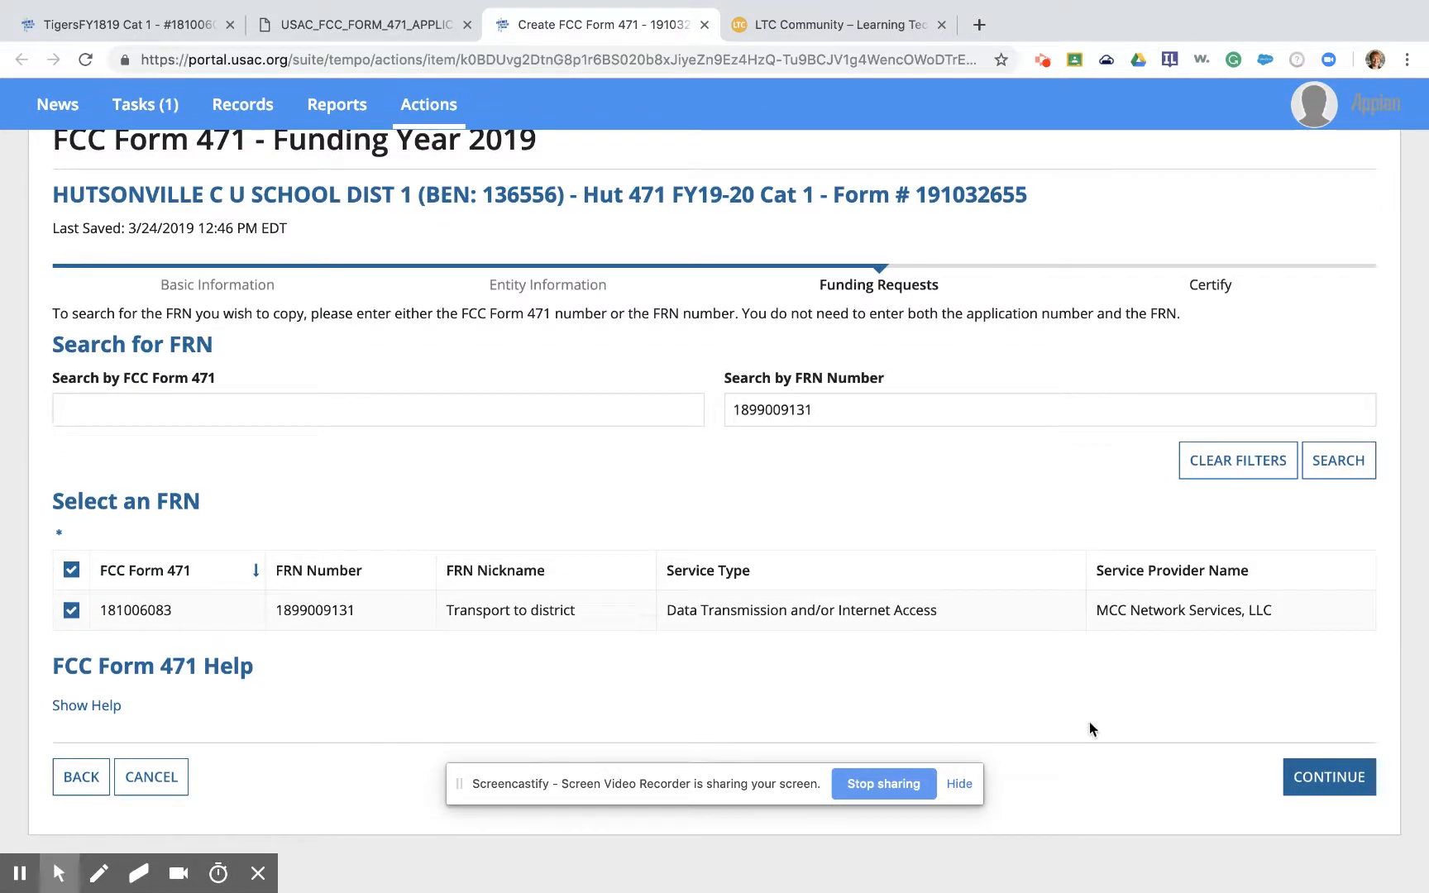
{"action": "left_click", "coordinate": [1312, 779]}
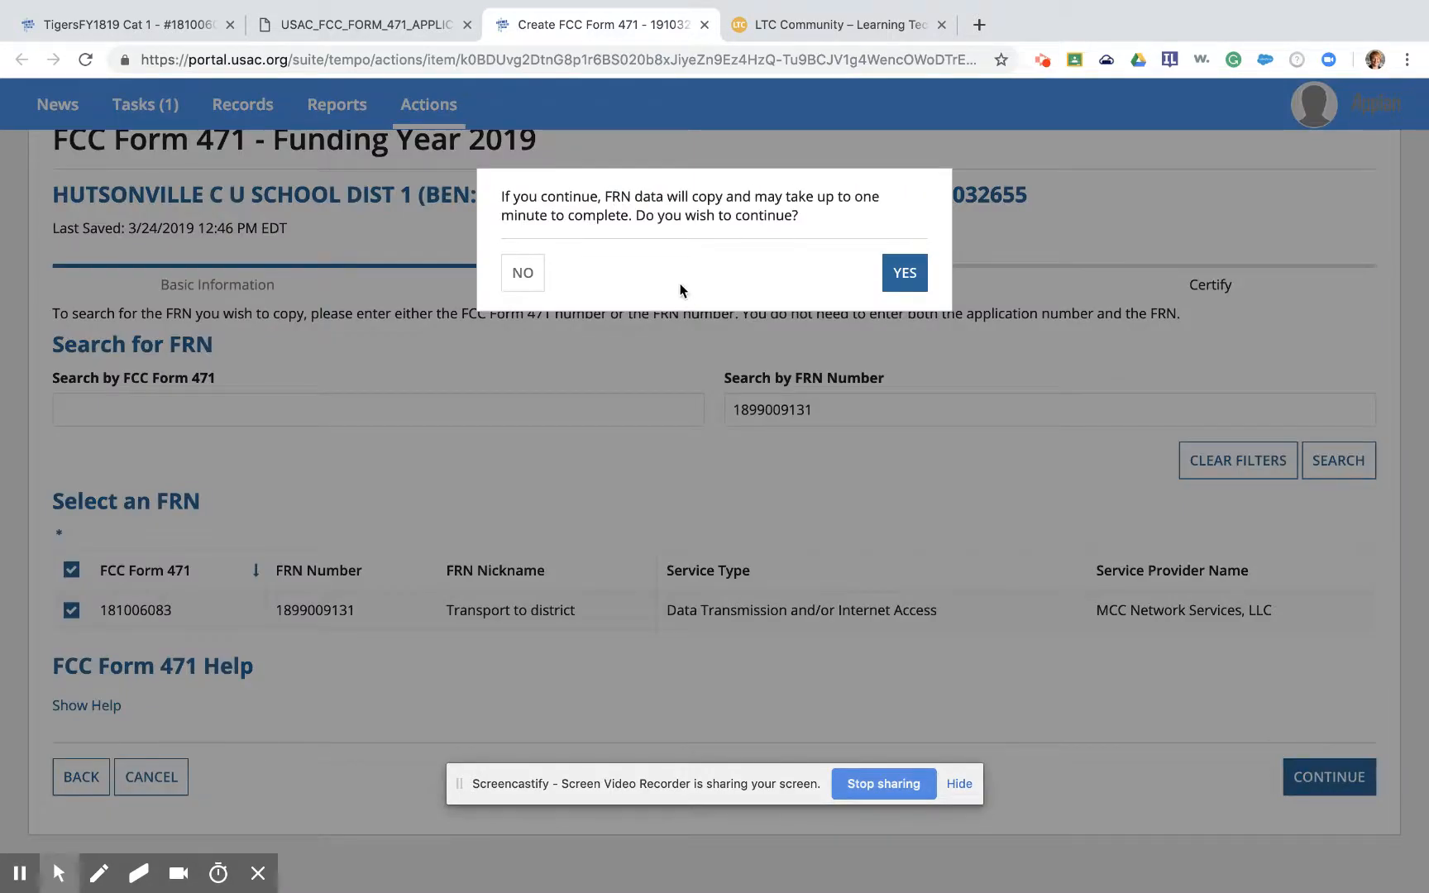
{"action": "left_click", "coordinate": [906, 275]}
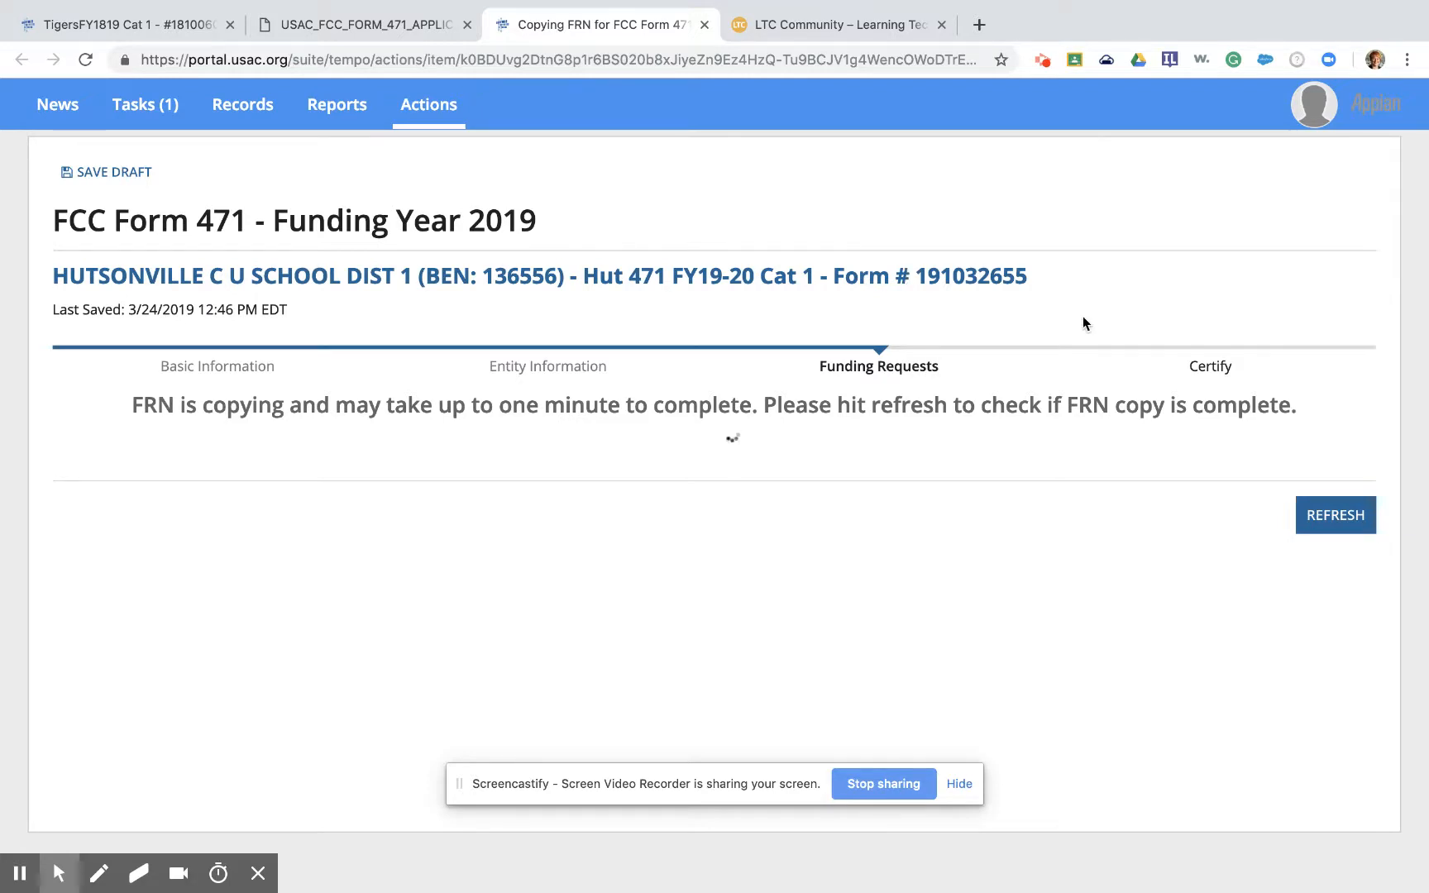
{"action": "left_click", "coordinate": [1363, 517]}
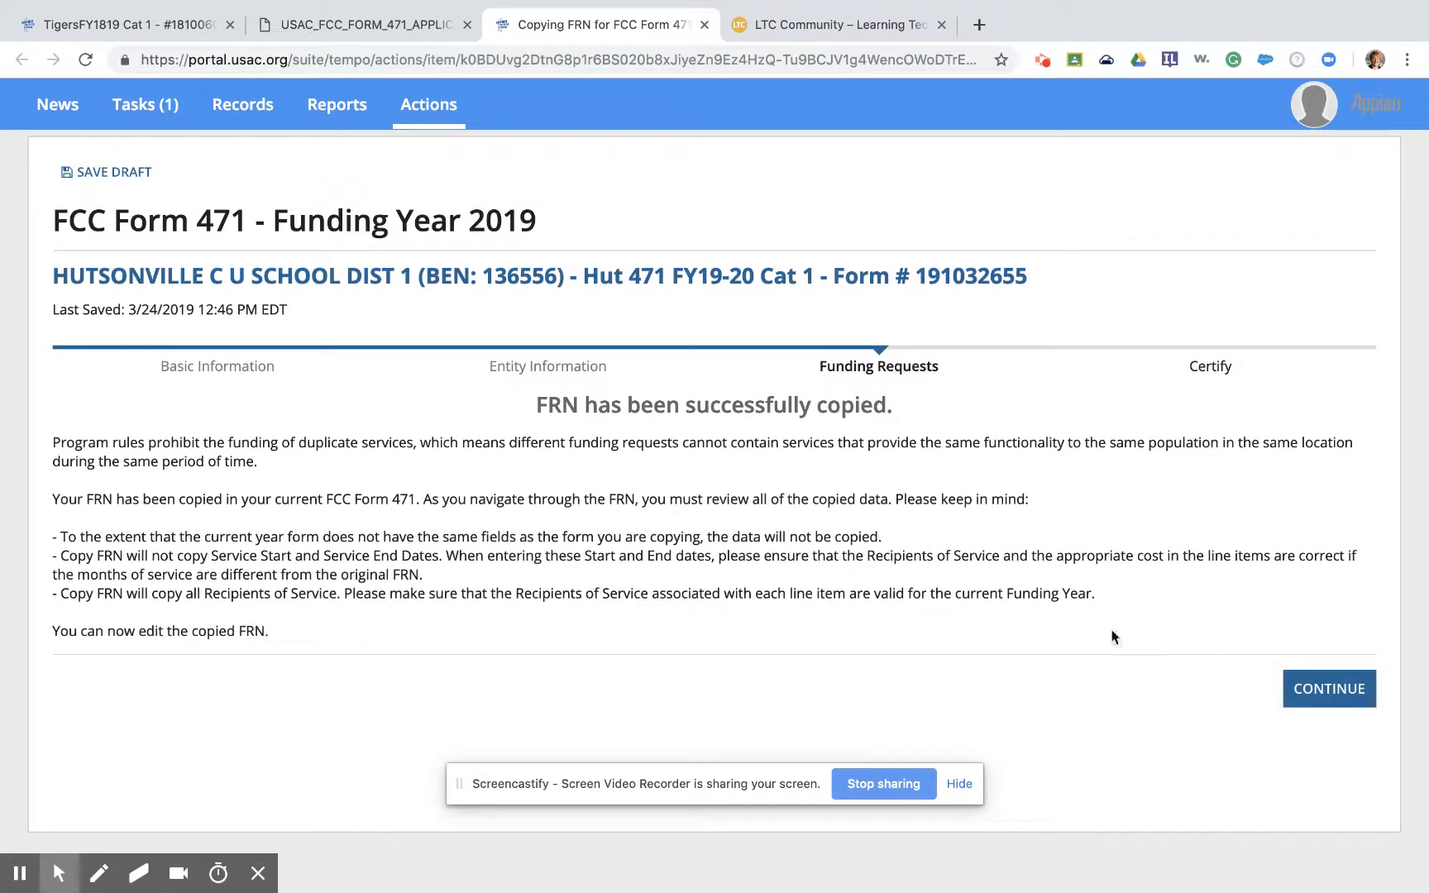
{"action": "left_click", "coordinate": [1307, 691]}
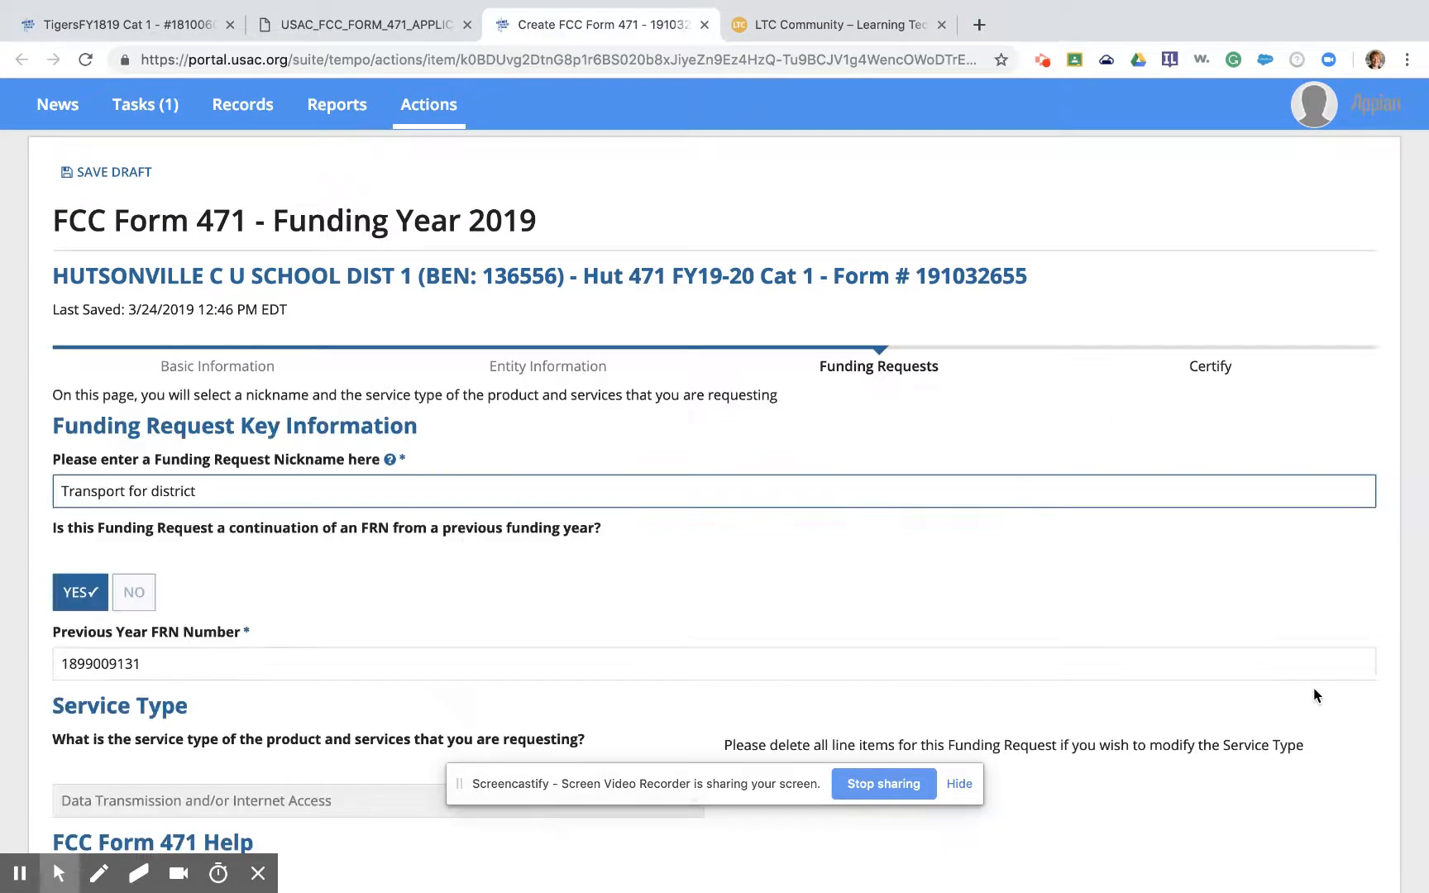
Accept the copied key information and keep Contract as the purchasing agreement type, proceeding to the contract details
{"action": "scroll", "coordinate": [905, 595], "scroll_direction": "down", "scroll_amount": 3}
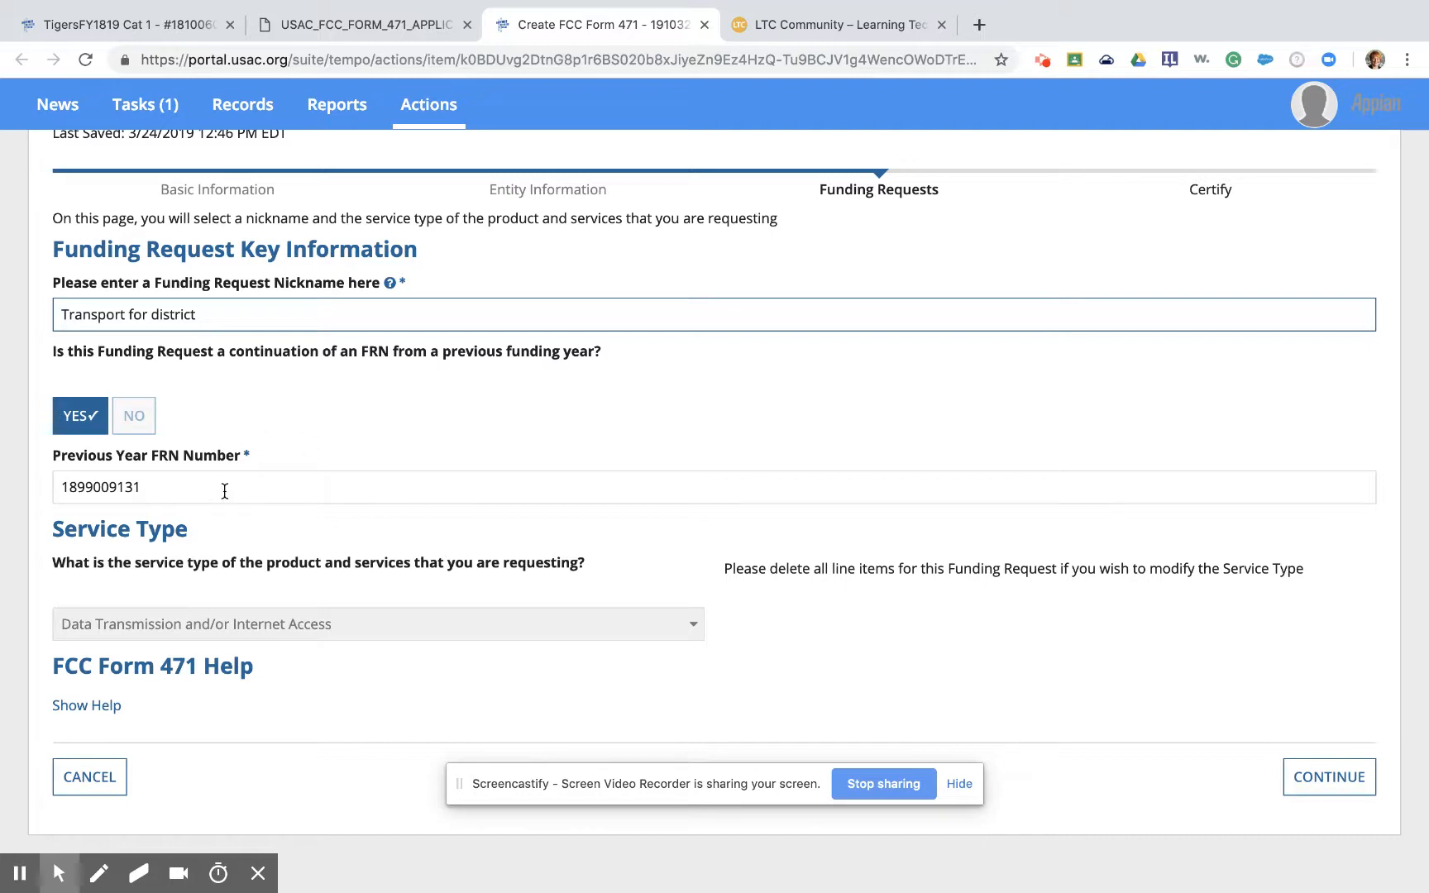
{"action": "left_click", "coordinate": [1334, 780]}
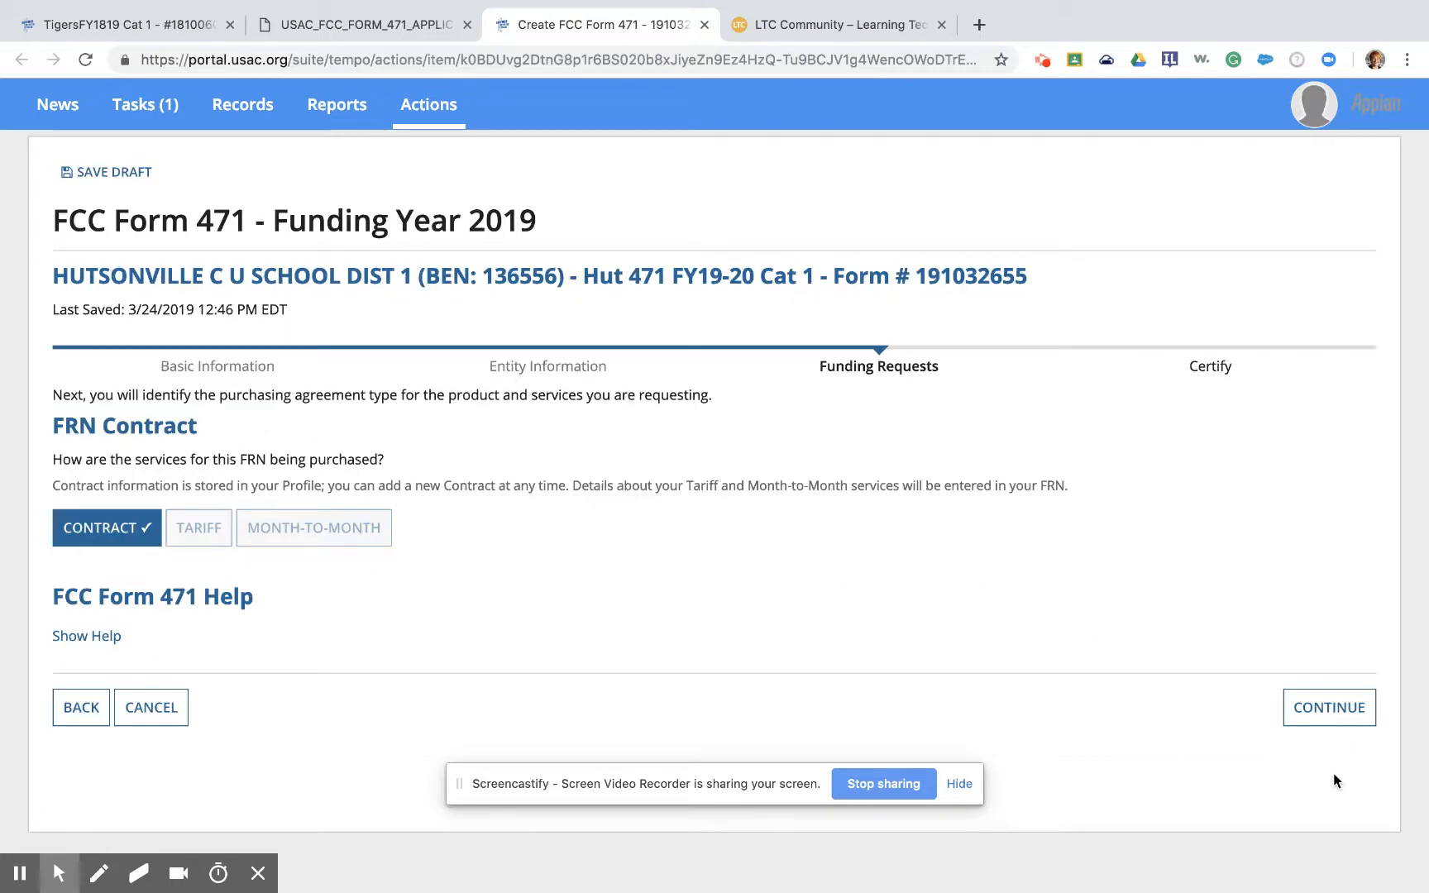
{"action": "left_click", "coordinate": [1318, 725]}
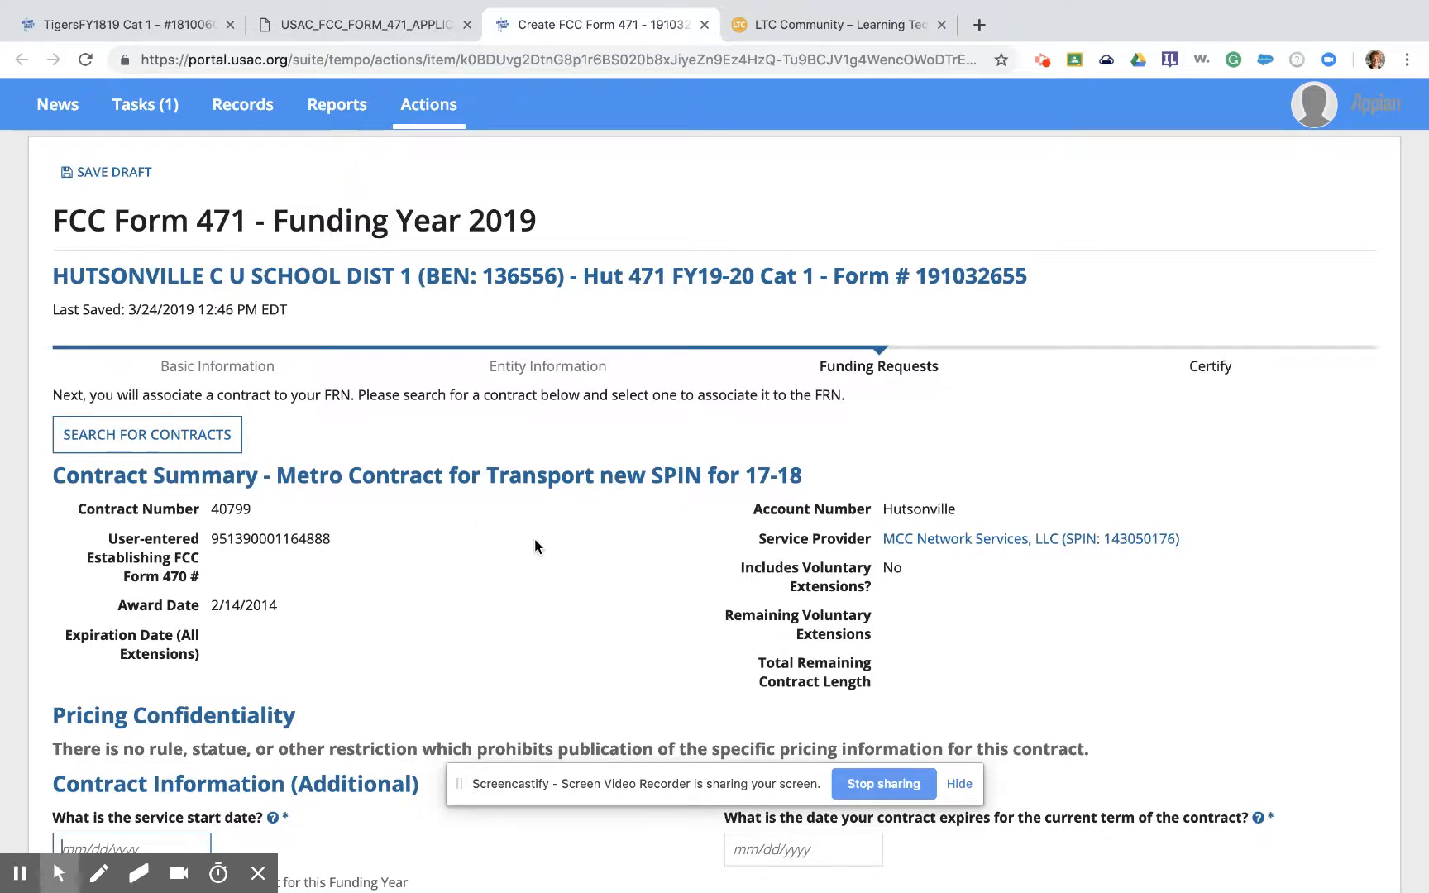
Set the service start date to 07/01/2019 and the contract's current-term expiration date to 06/30/2020, proceeding to the fiber request information
{"action": "scroll", "coordinate": [535, 545], "scroll_direction": "down", "scroll_amount": 3}
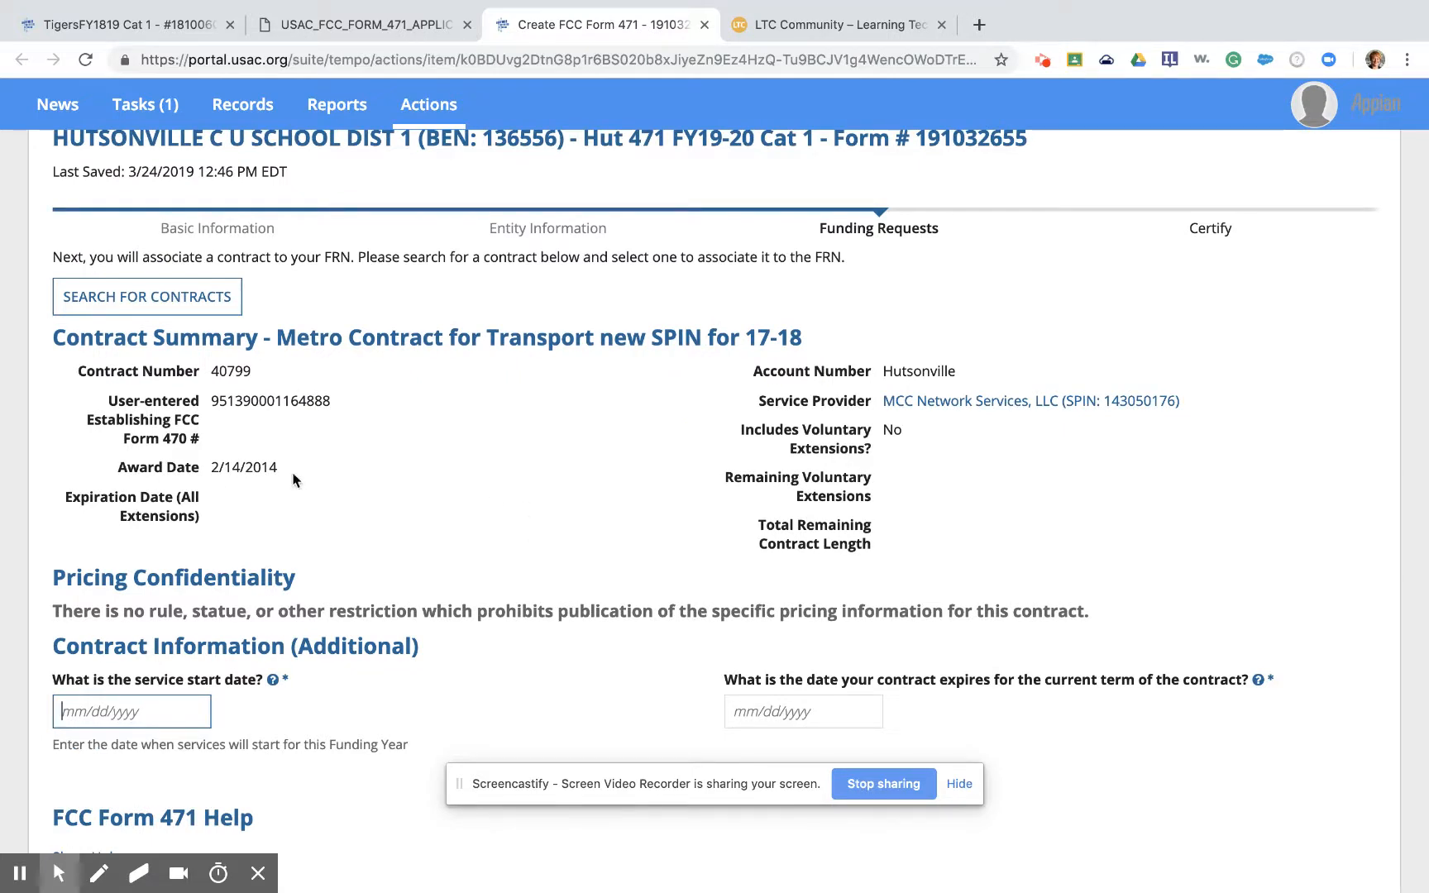
{"action": "scroll", "coordinate": [298, 479], "scroll_direction": "down", "scroll_amount": 2}
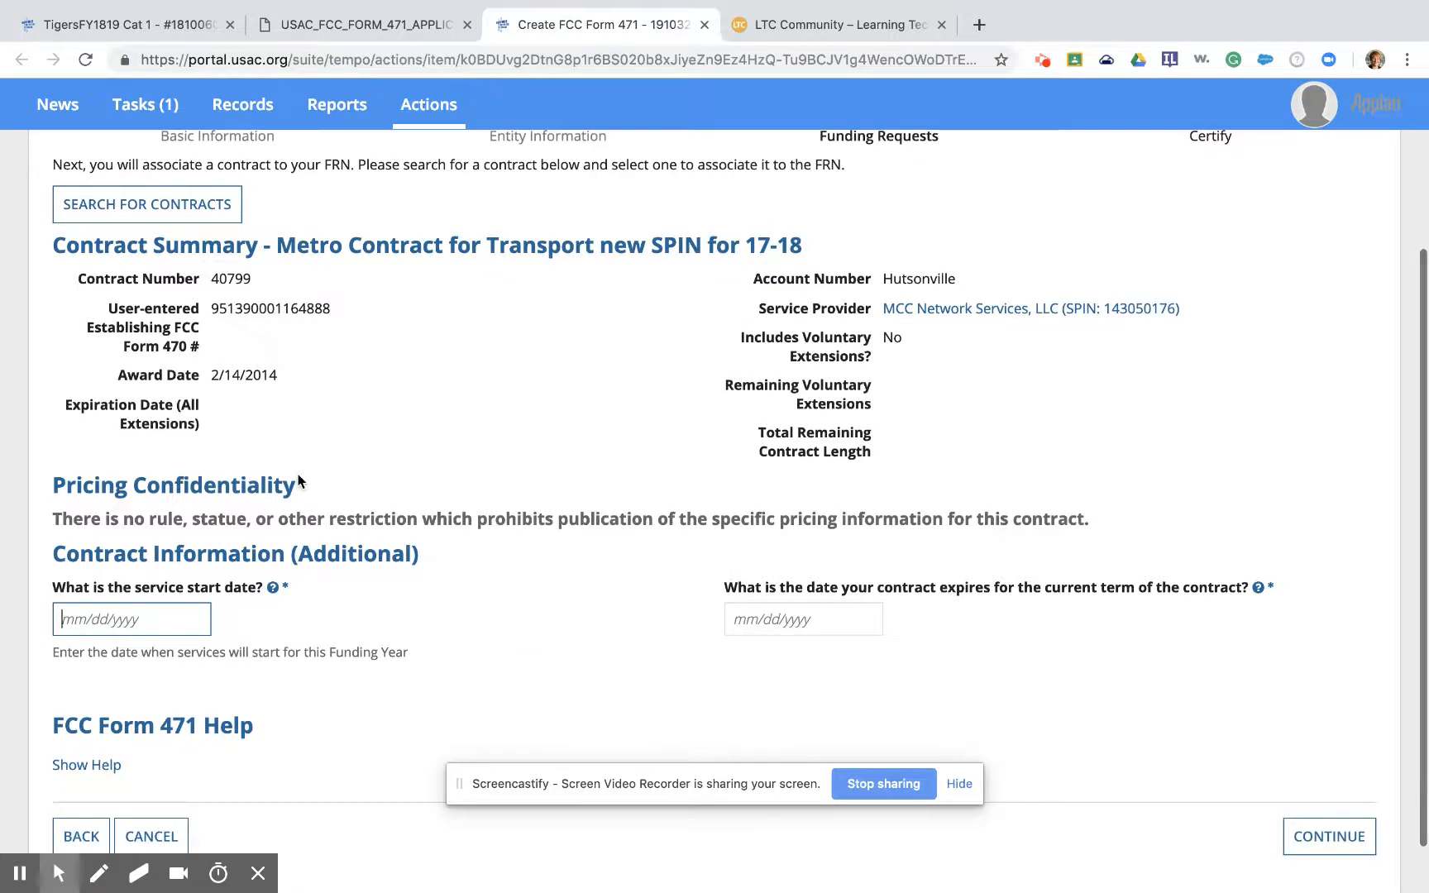
{"action": "scroll", "coordinate": [297, 483], "scroll_direction": "down", "scroll_amount": 1}
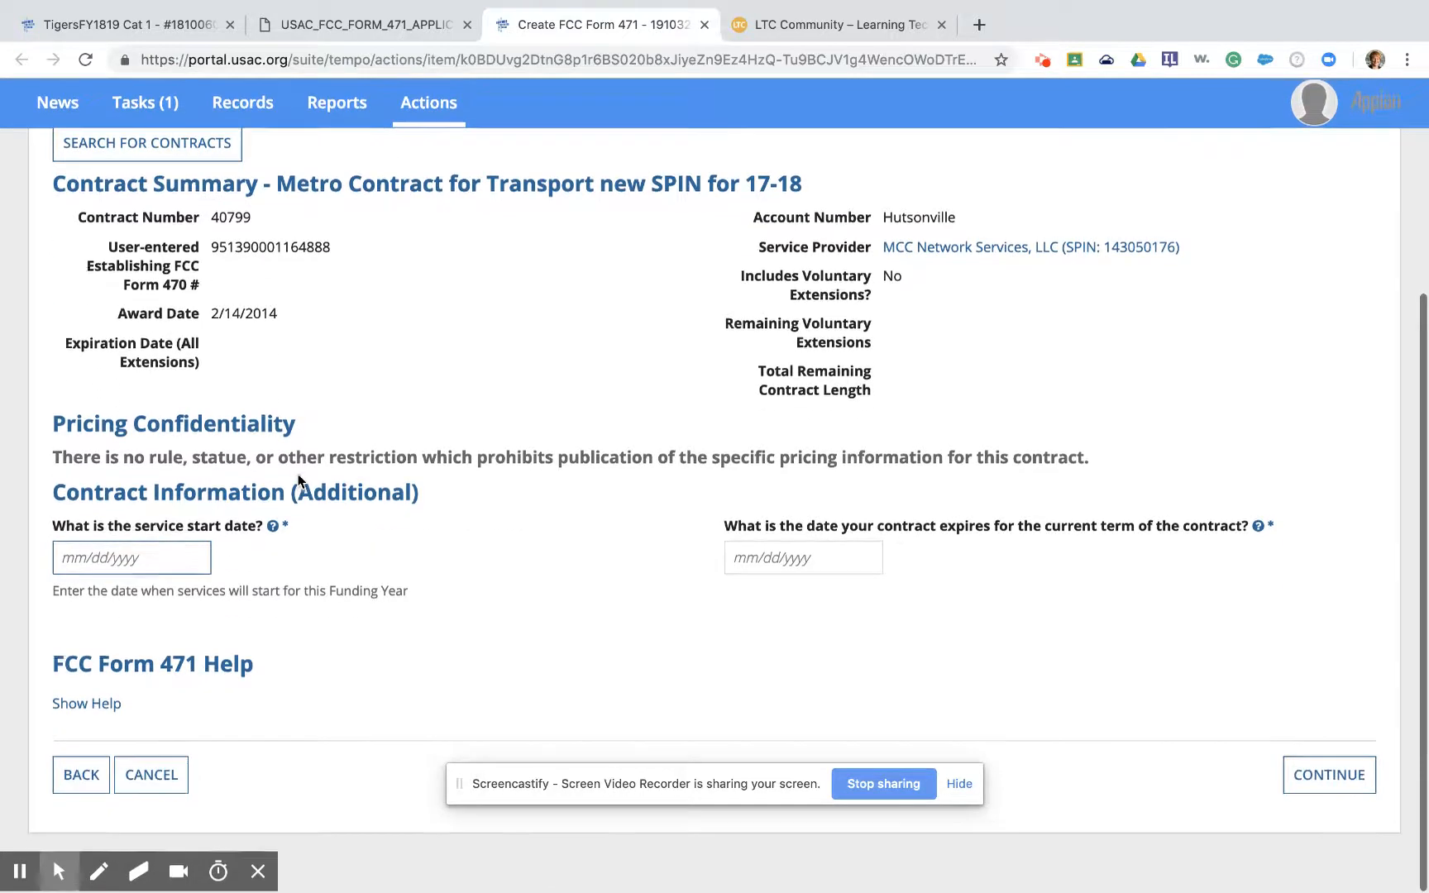
{"action": "left_click", "coordinate": [163, 565]}
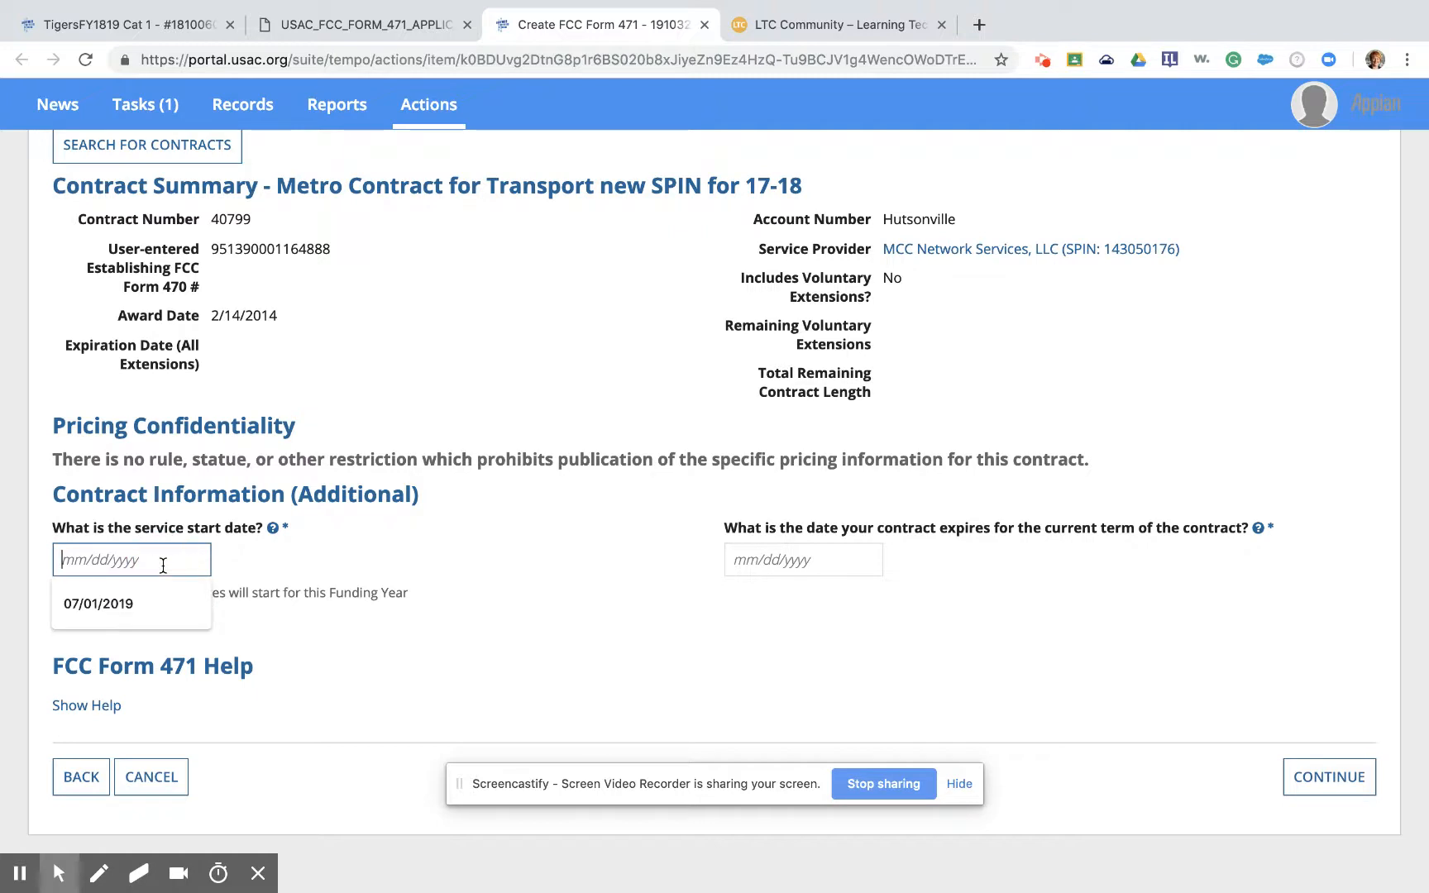
{"action": "left_click", "coordinate": [151, 606]}
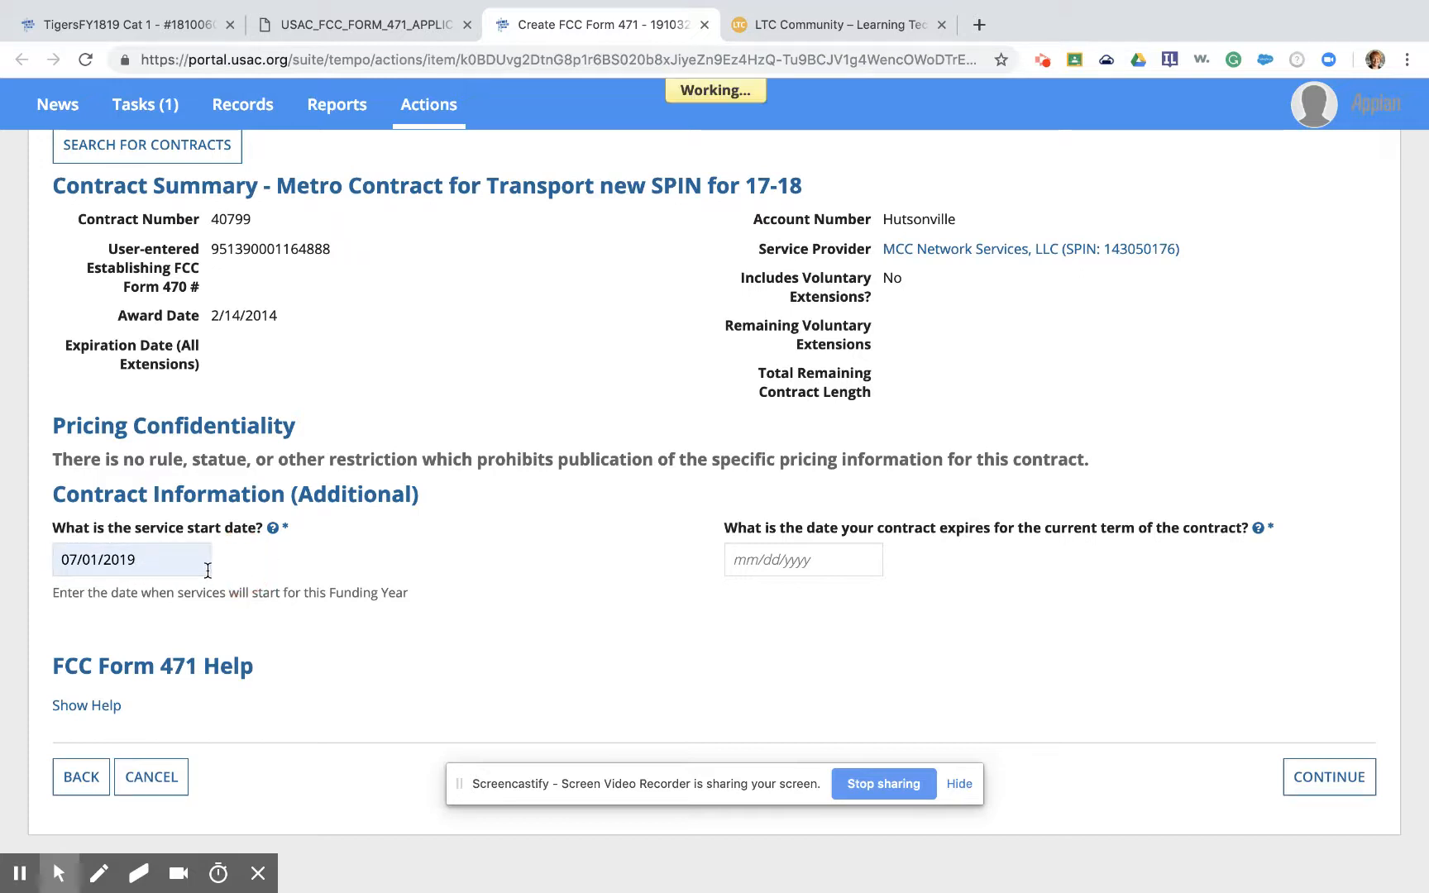
{"action": "left_click", "coordinate": [860, 556]}
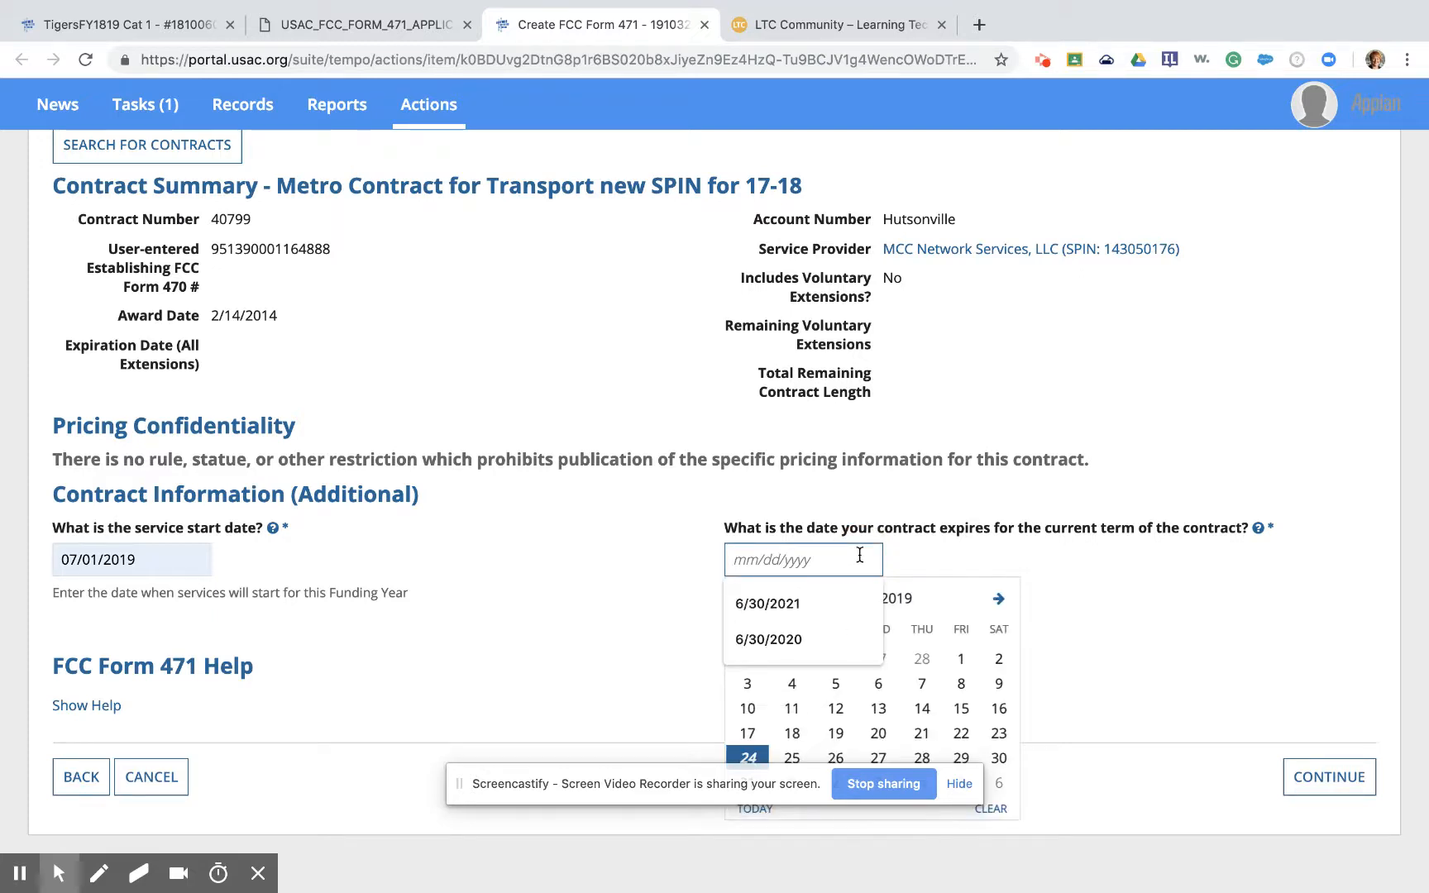
{"action": "left_click", "coordinate": [816, 641]}
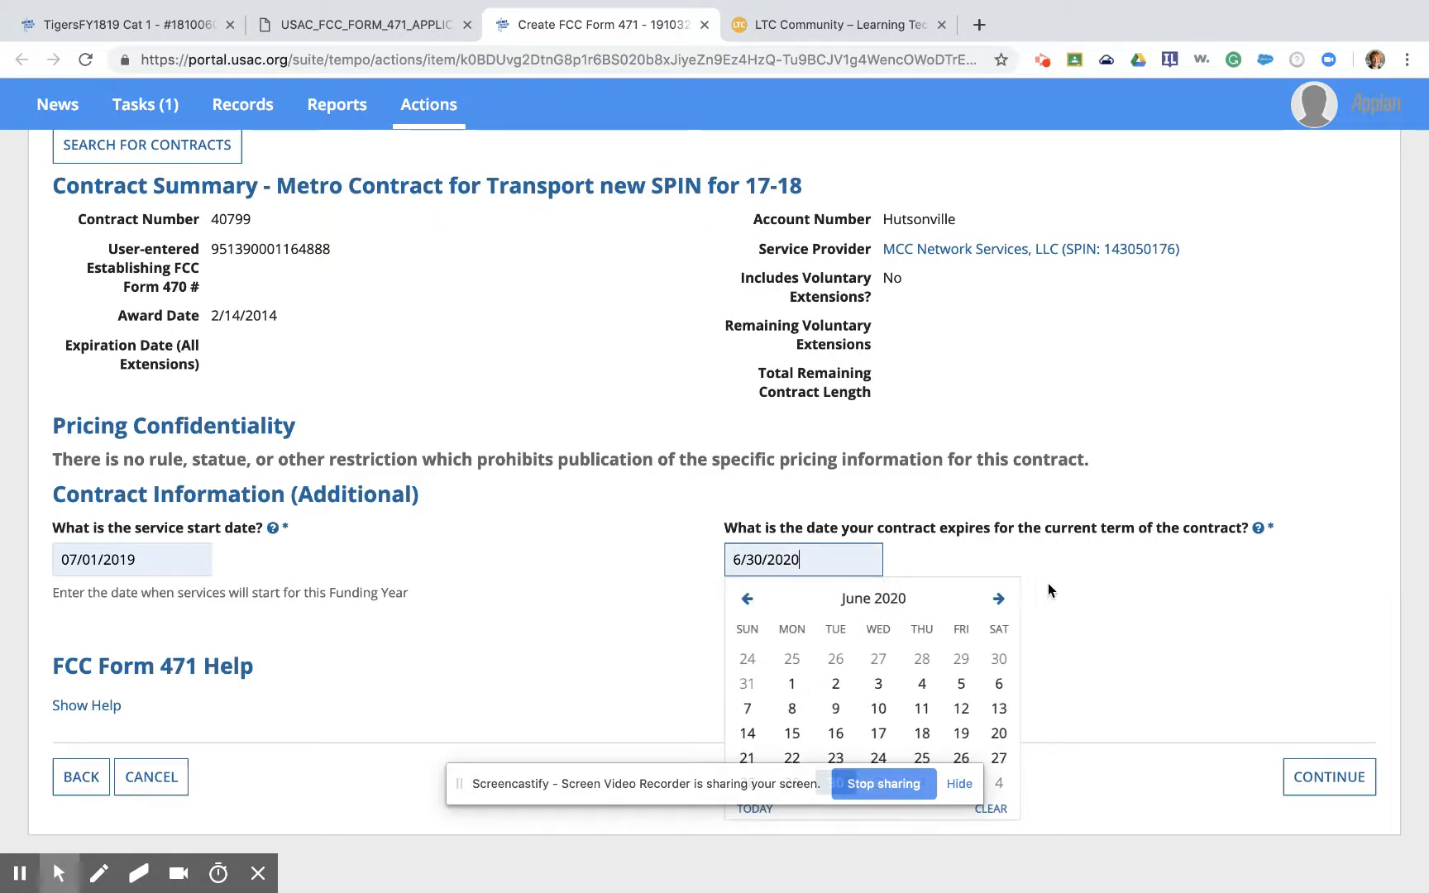
{"action": "left_click", "coordinate": [1071, 578]}
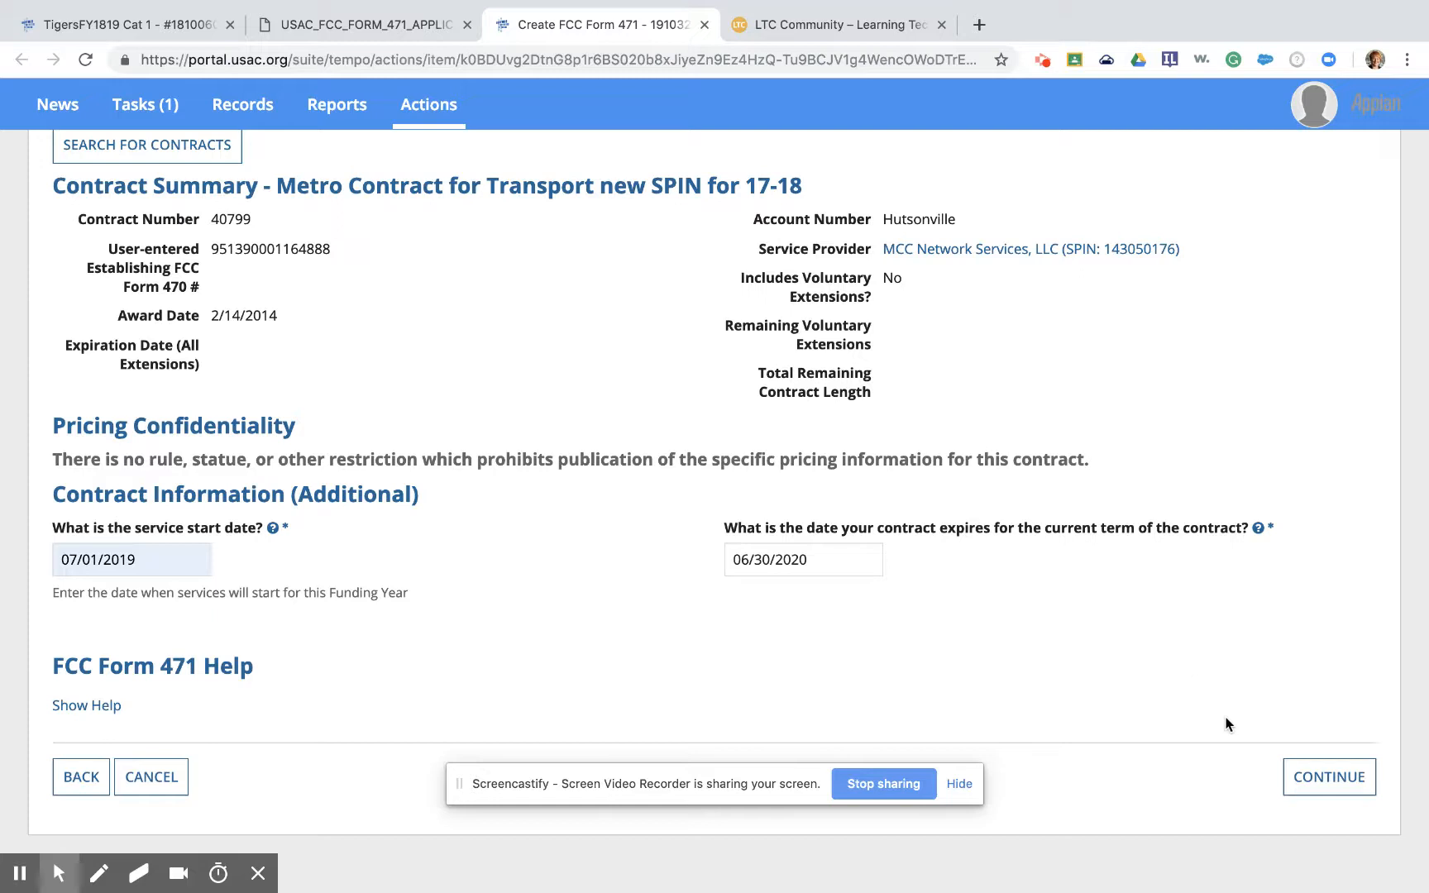
{"action": "left_click", "coordinate": [1333, 785]}
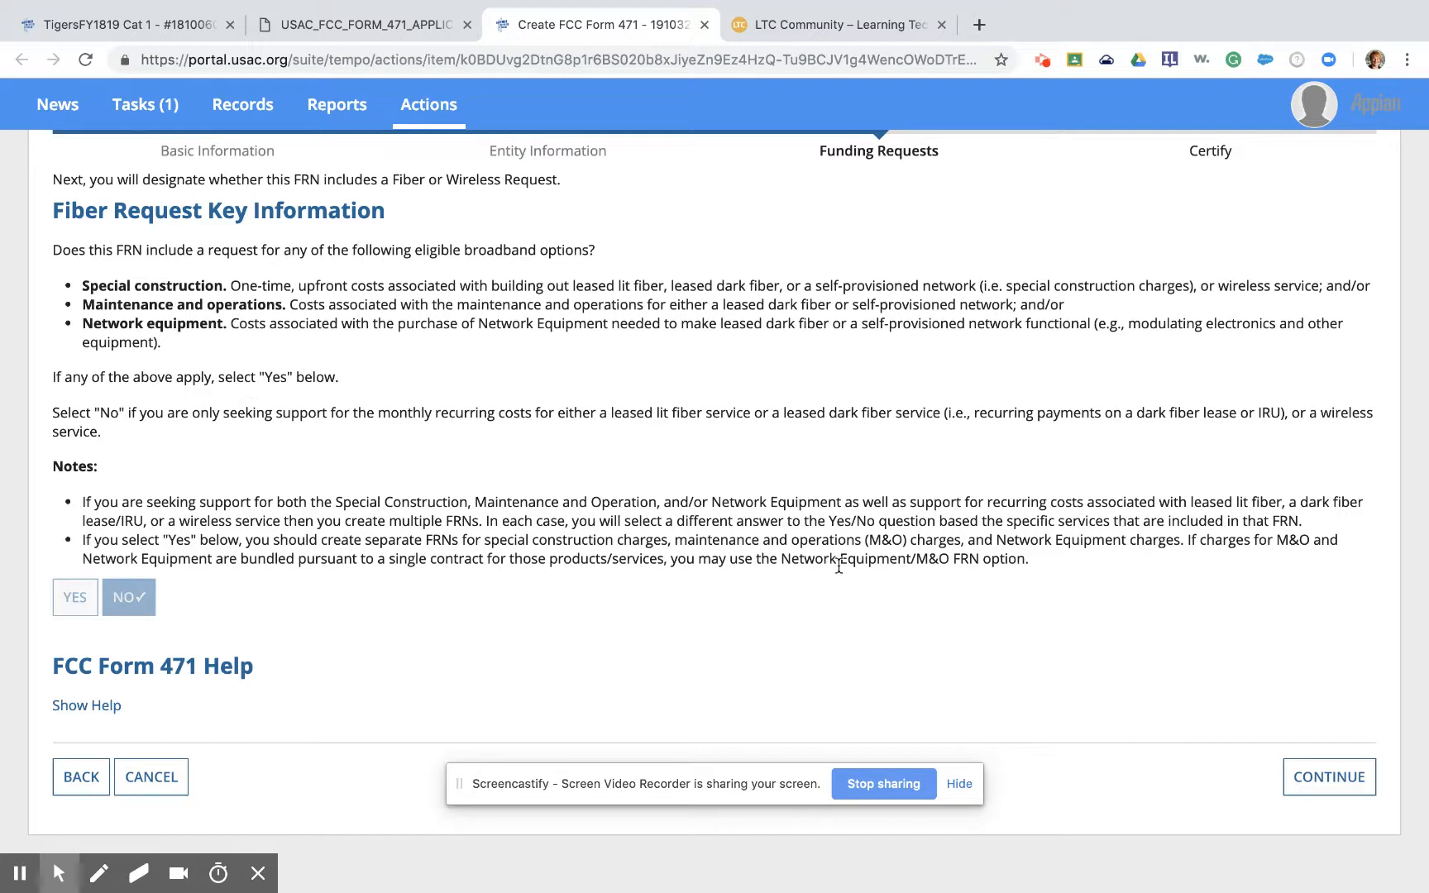
Keep No for the fiber request options and save the copied narrative with a closing period
{"action": "left_click", "coordinate": [1322, 774]}
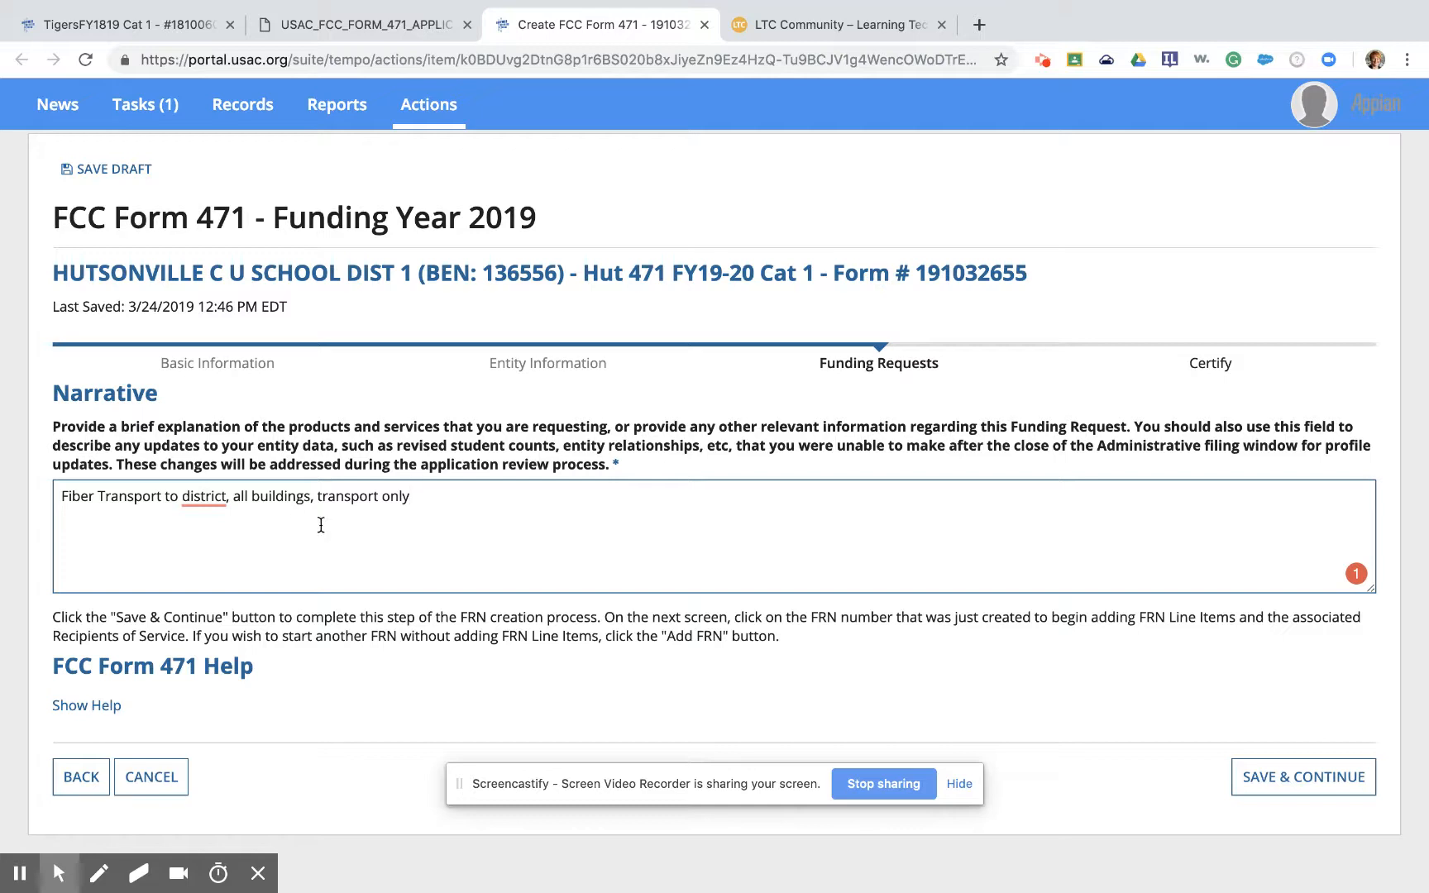
{"action": "type", "text": "."}
{"action": "left_click", "coordinate": [1338, 788]}
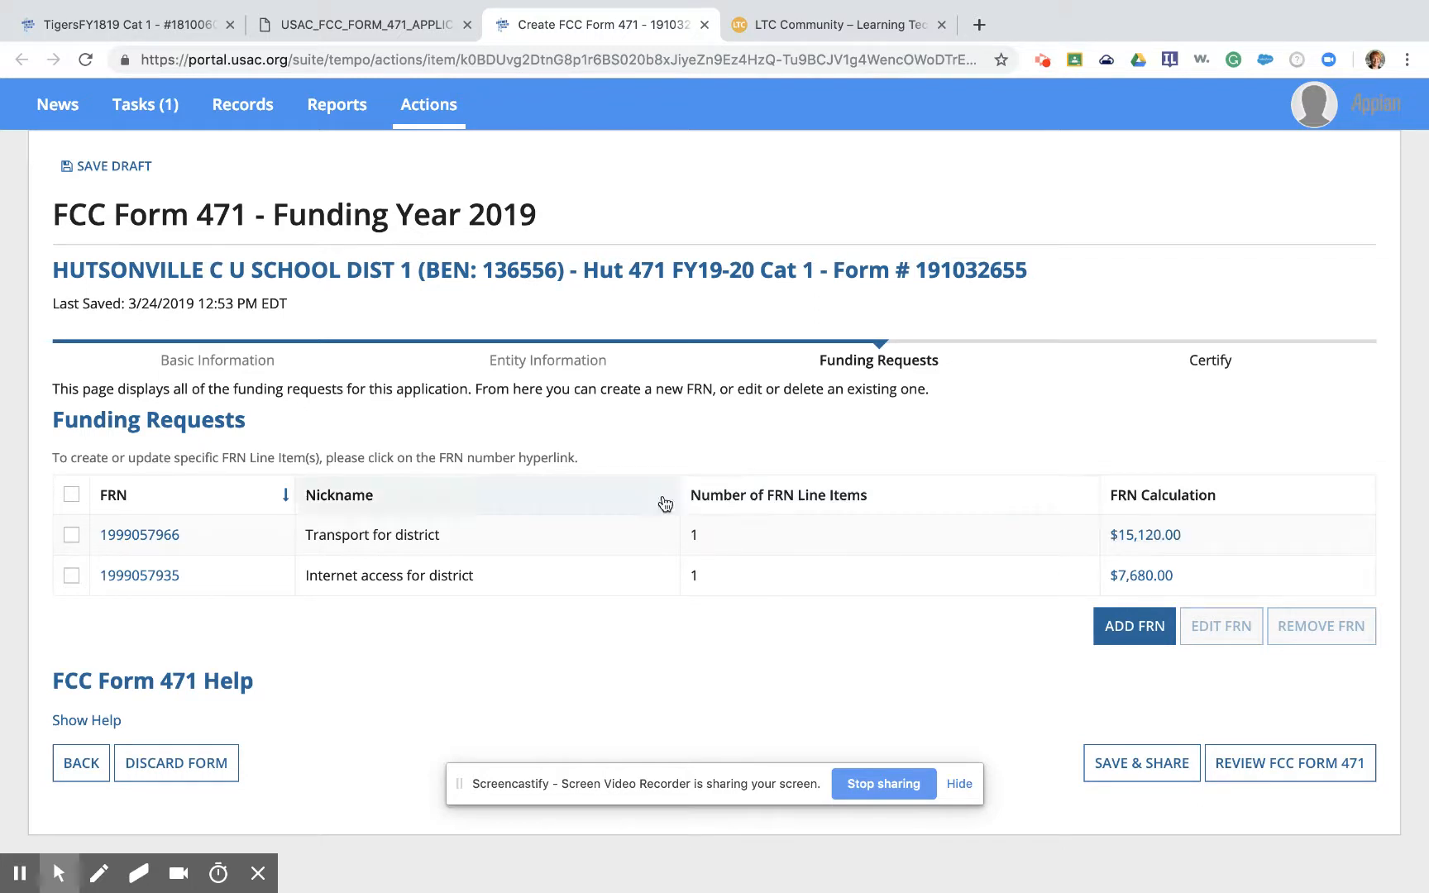
Open the line item of the "Transport for district" FRN and accept its copied purpose, Fiber function and Ethernet connection type
{"action": "left_click", "coordinate": [138, 538]}
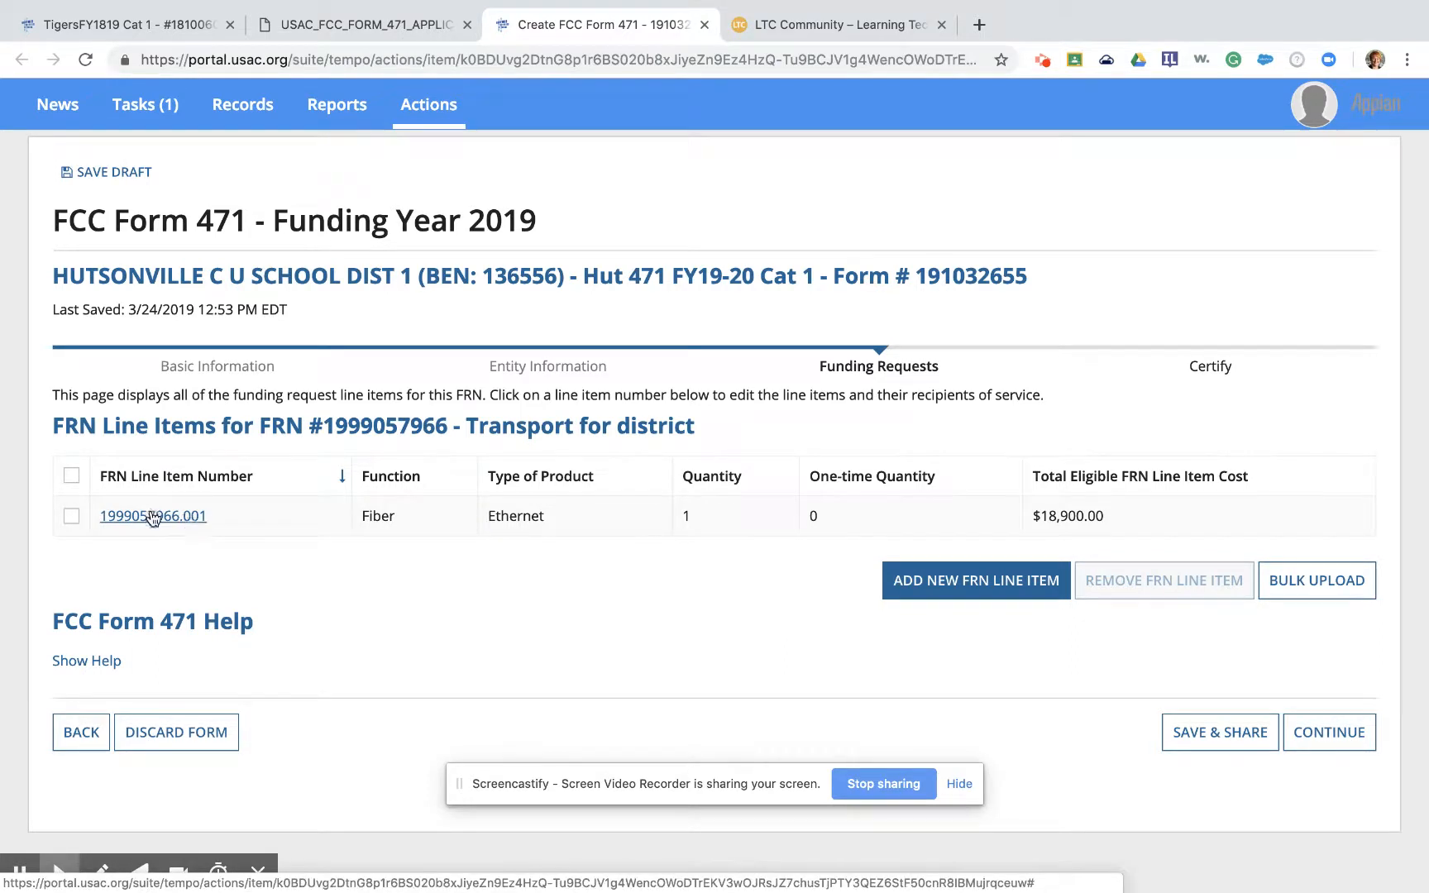
{"action": "left_click", "coordinate": [153, 518]}
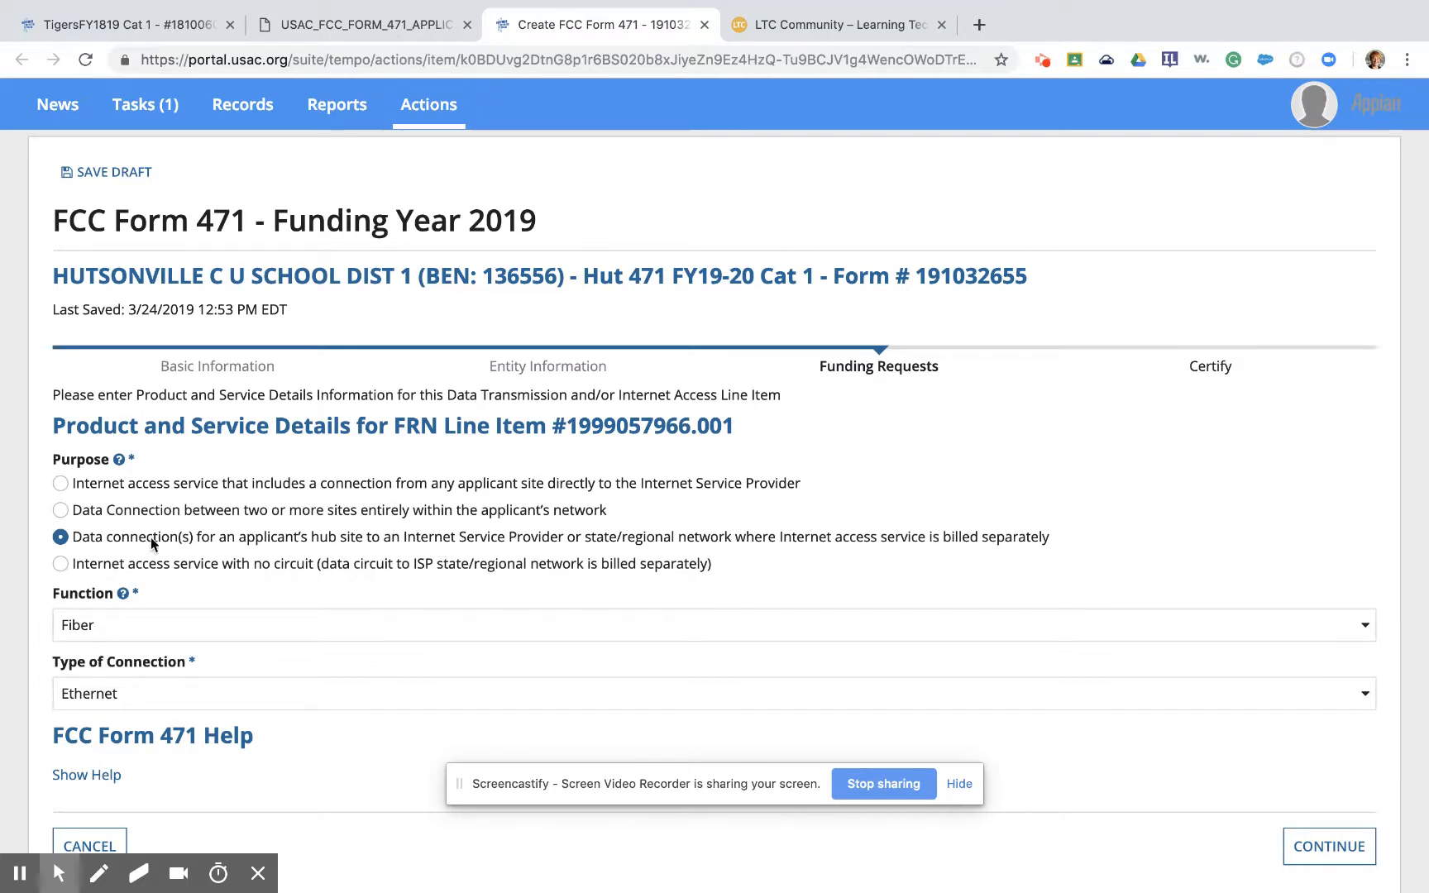
{"action": "scroll", "coordinate": [321, 541], "scroll_direction": "down", "scroll_amount": 2}
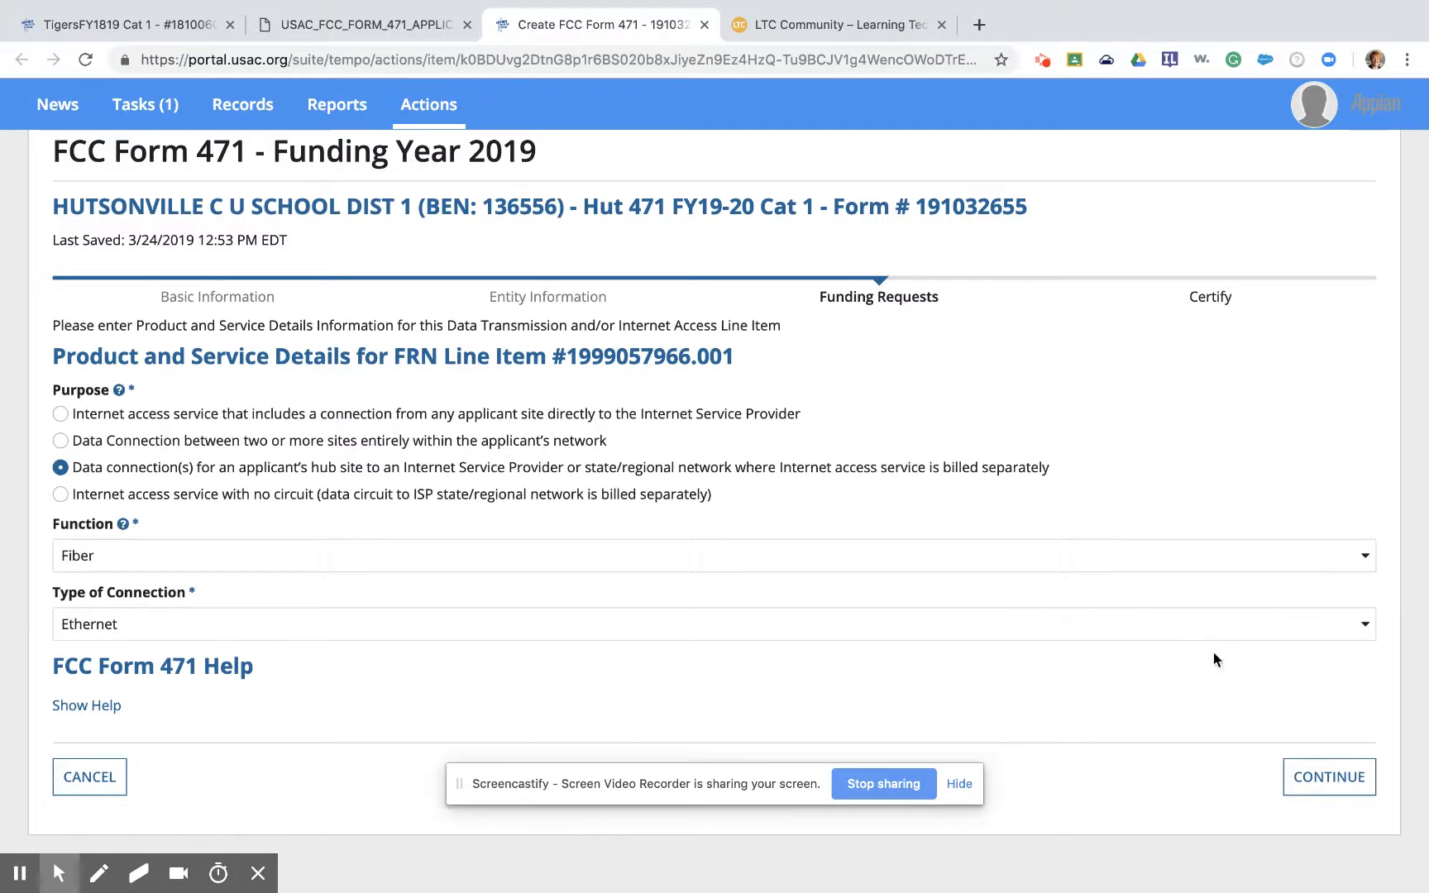
{"action": "left_click", "coordinate": [1340, 786]}
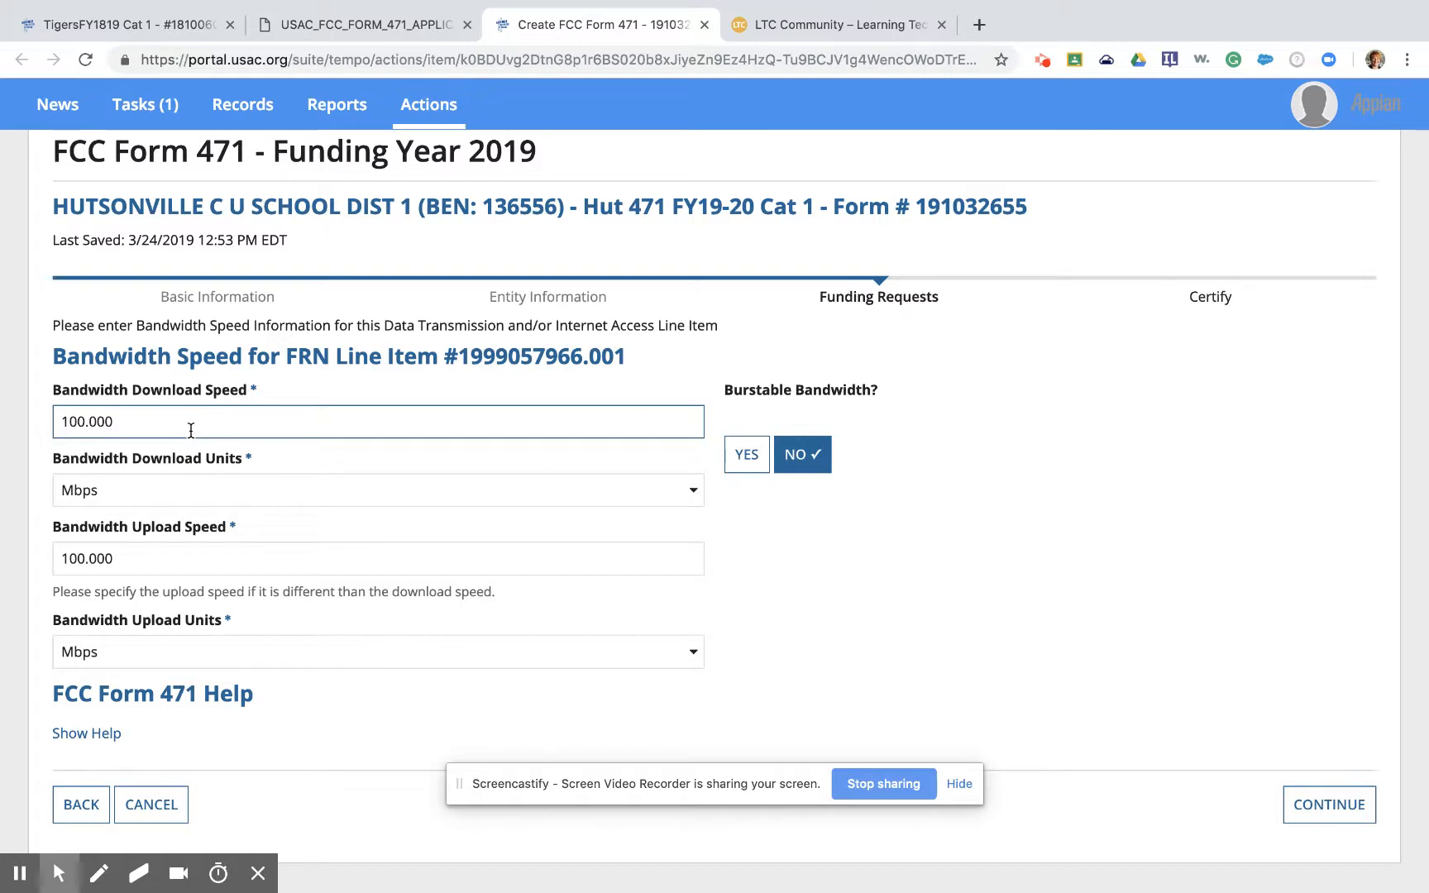
Set the line item's bandwidth download and upload speeds to 300 Mbps and accept the copied connection information
{"action": "left_click_drag", "start_coordinate": [190, 430], "coordinate": [1, 422]}
{"action": "type", "text": "300"}
{"action": "left_click", "coordinate": [139, 558]}
{"action": "left_click_drag", "start_coordinate": [139, 558], "coordinate": [2, 554]}
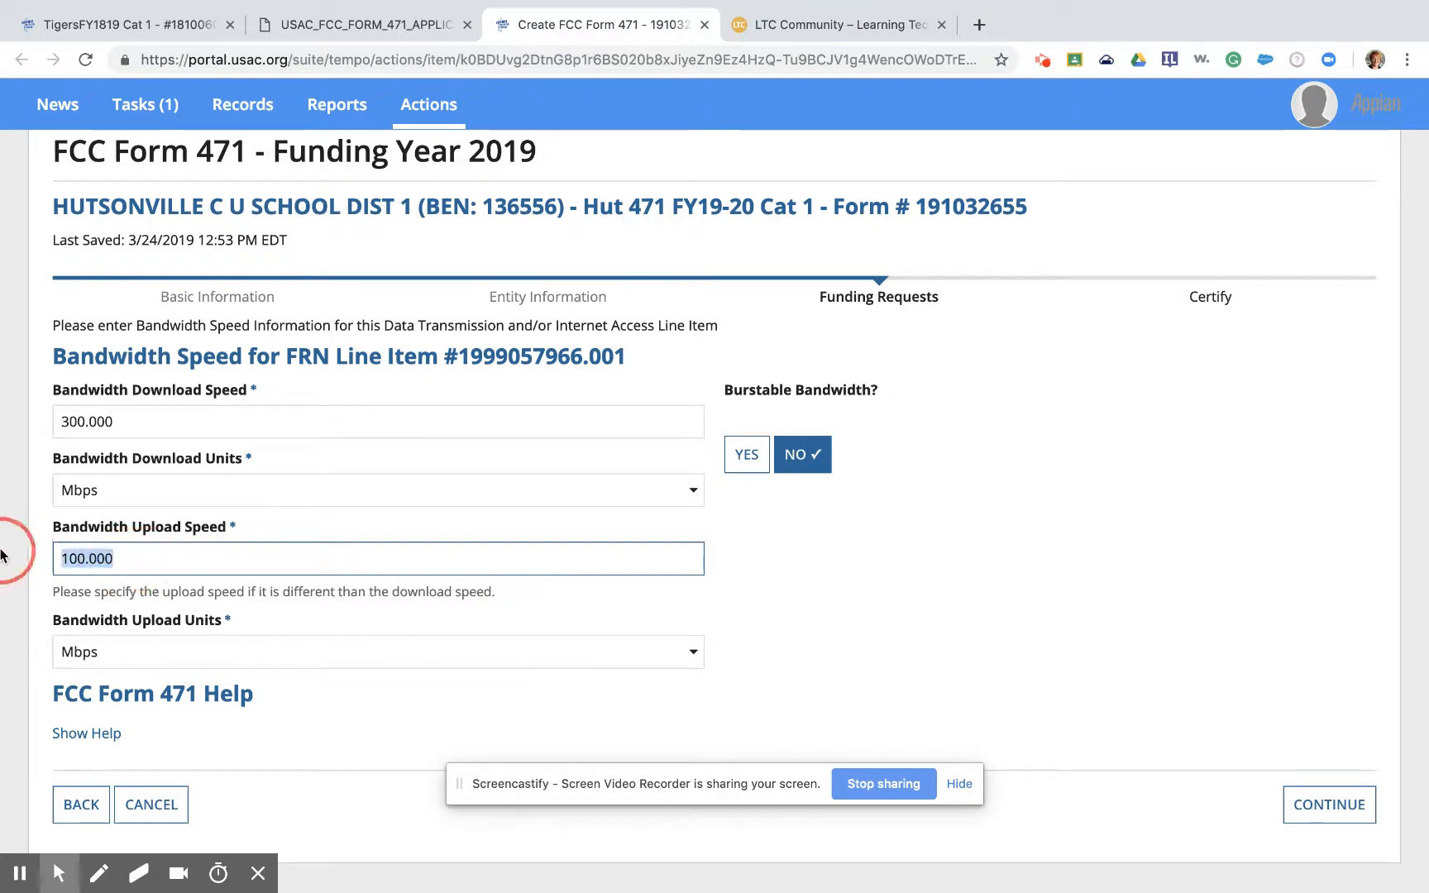
{"action": "type", "text": "300"}
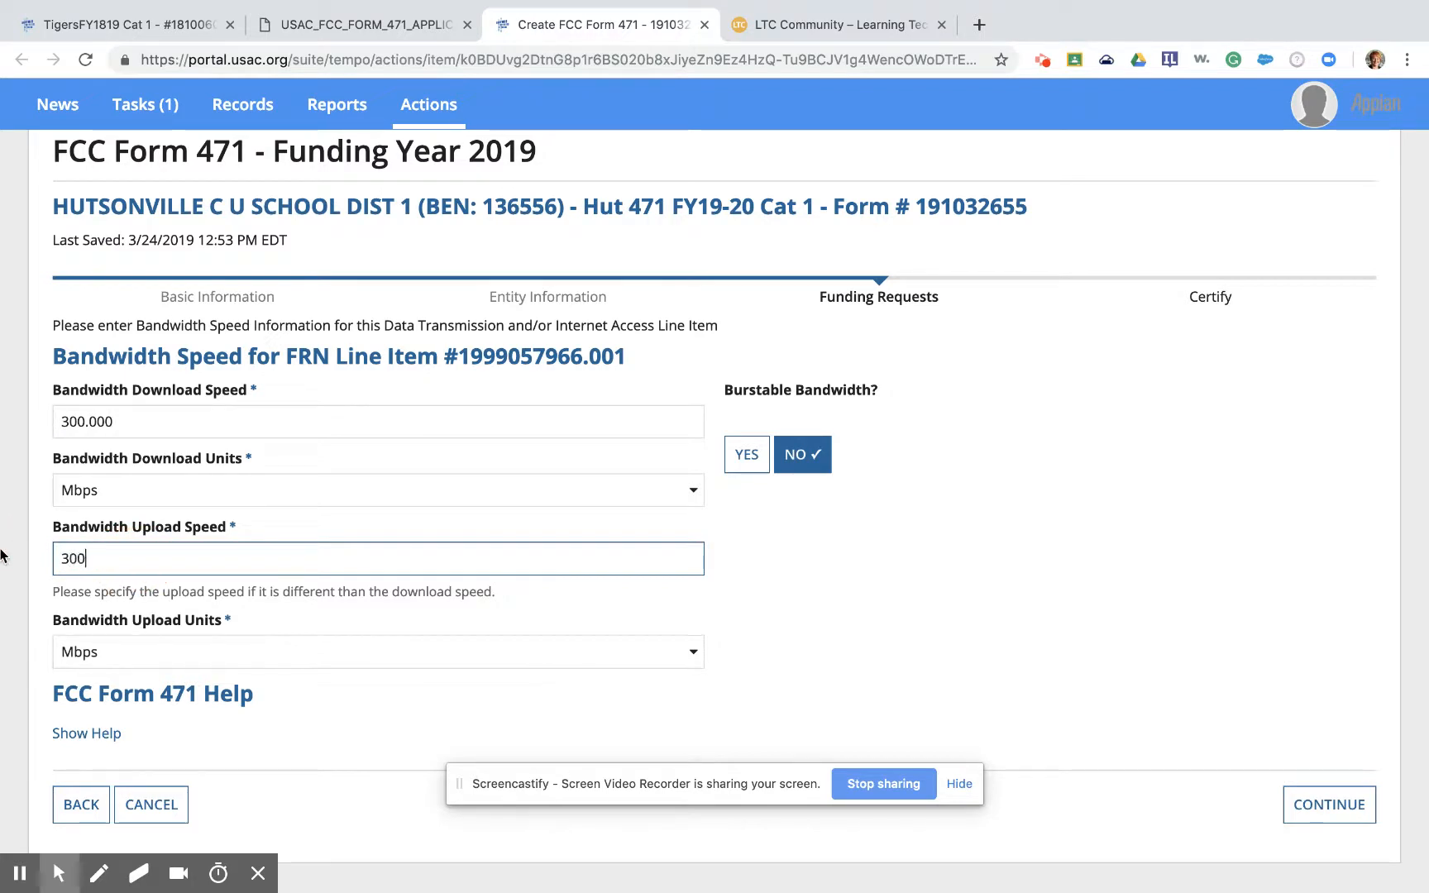
{"action": "left_click", "coordinate": [843, 588]}
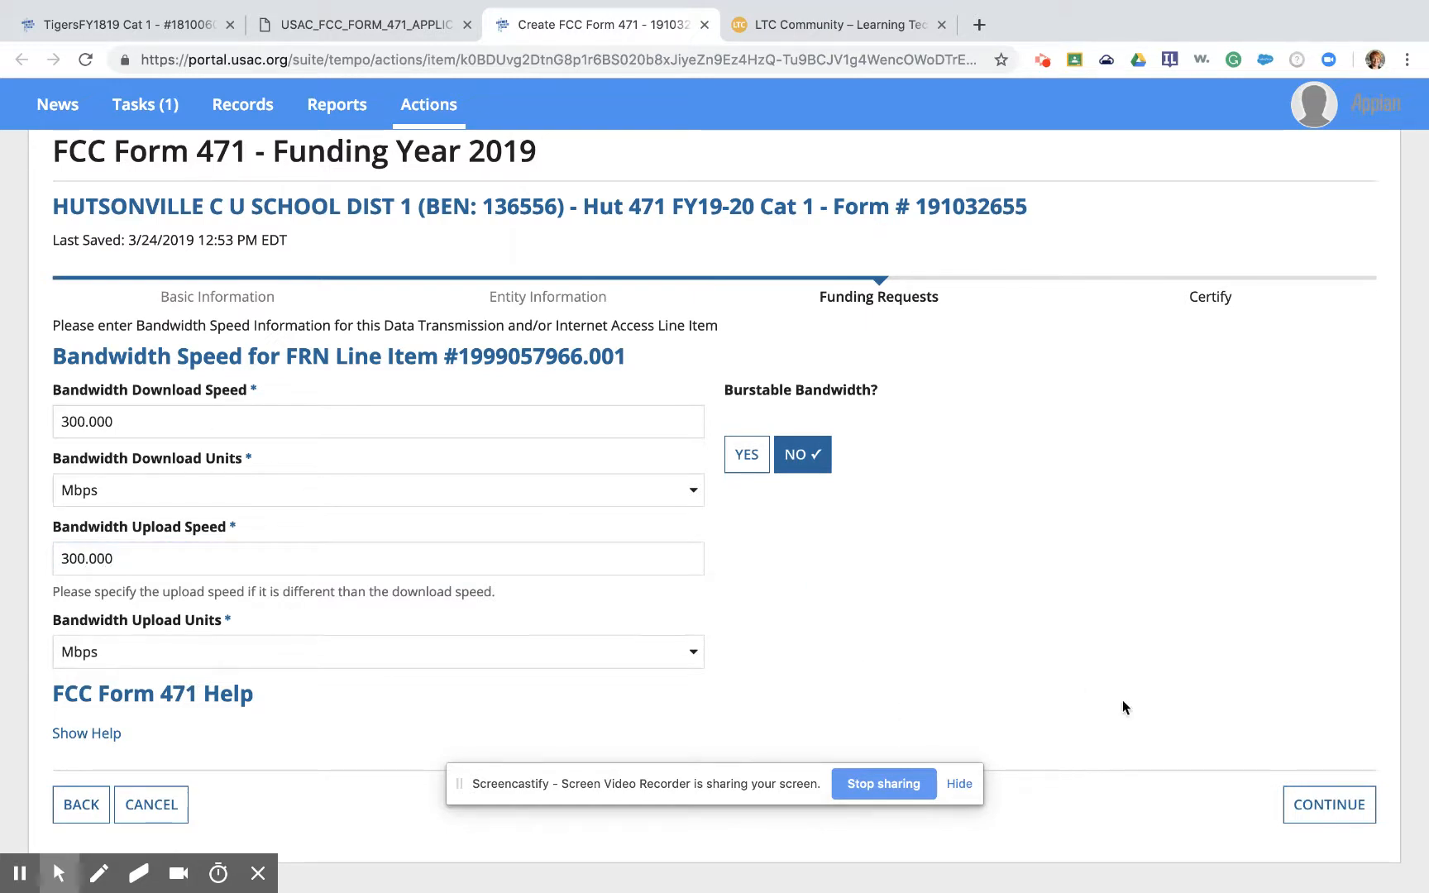
{"action": "left_click", "coordinate": [1331, 806]}
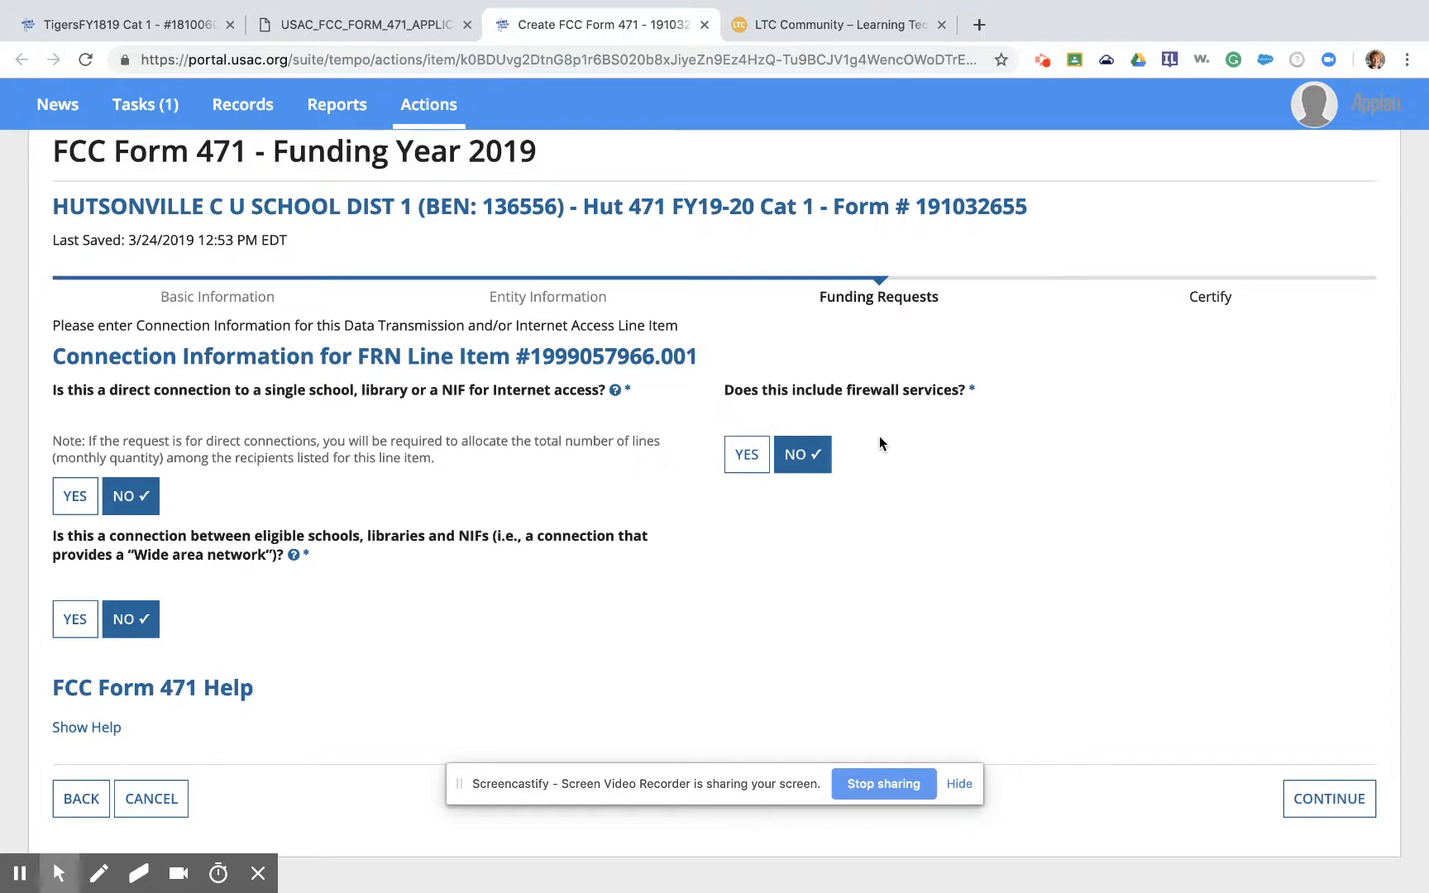
{"action": "left_click", "coordinate": [1361, 803]}
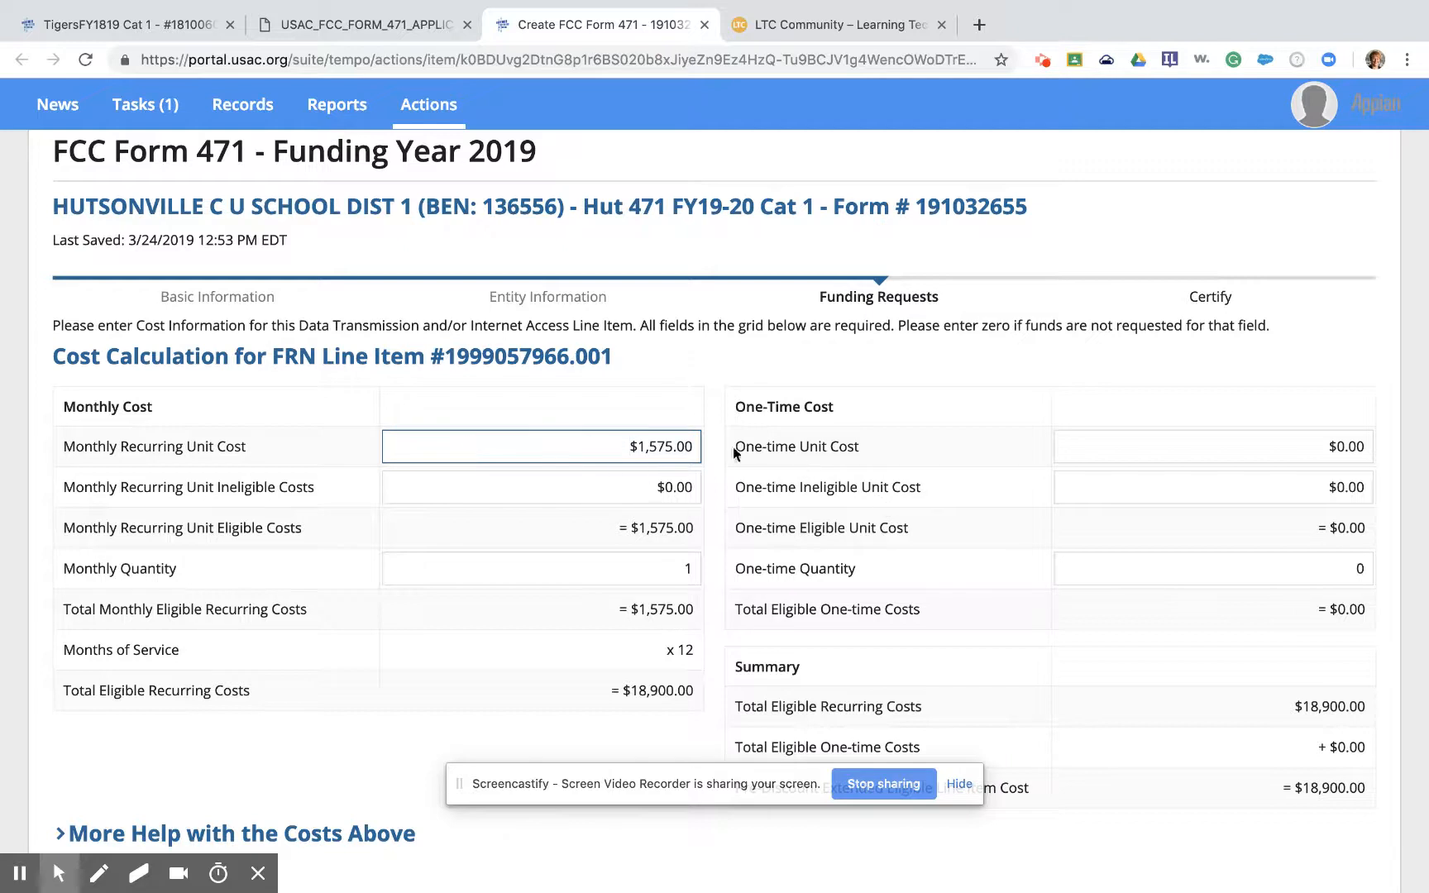
Set the line item's monthly recurring unit cost to $1,800.00 and save the cost calculation
{"action": "left_click", "coordinate": [625, 448]}
{"action": "left_click_drag", "start_coordinate": [625, 448], "coordinate": [700, 448]}
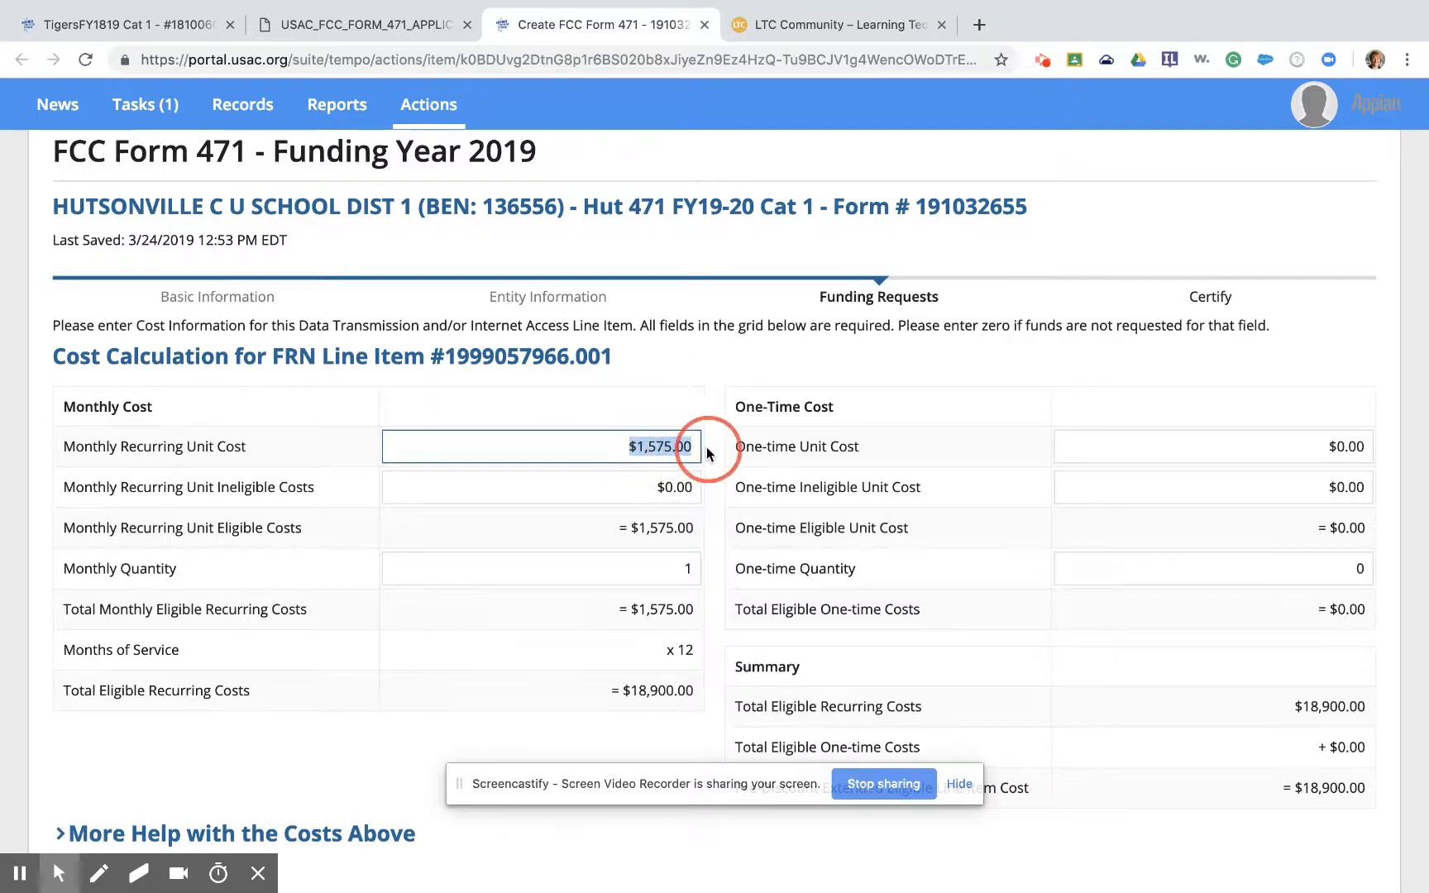
{"action": "type", "text": "1800"}
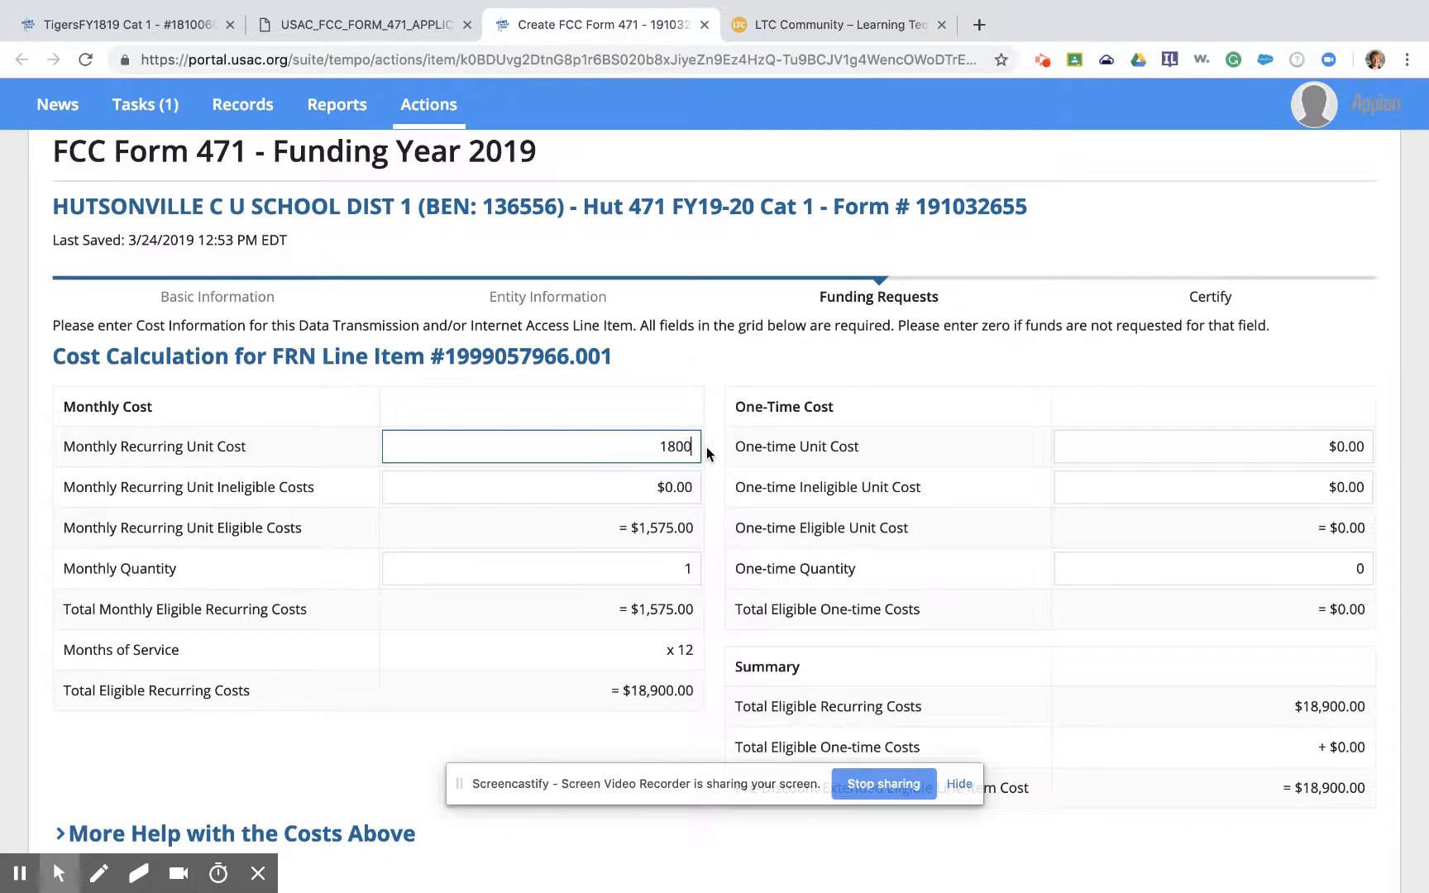
{"action": "left_click", "coordinate": [643, 526]}
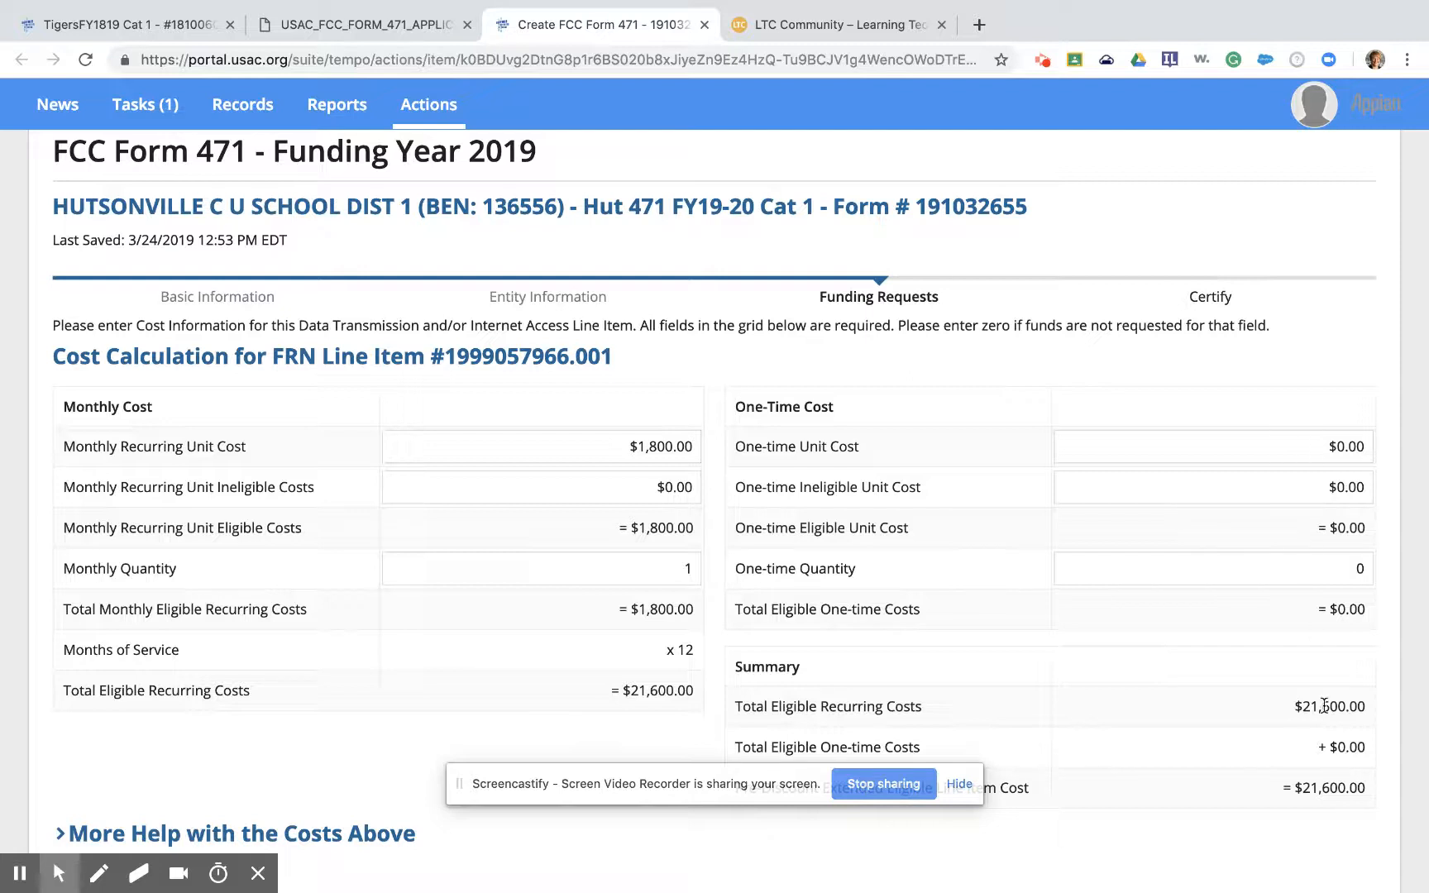
{"action": "scroll", "coordinate": [1292, 626], "scroll_direction": "down", "scroll_amount": 3}
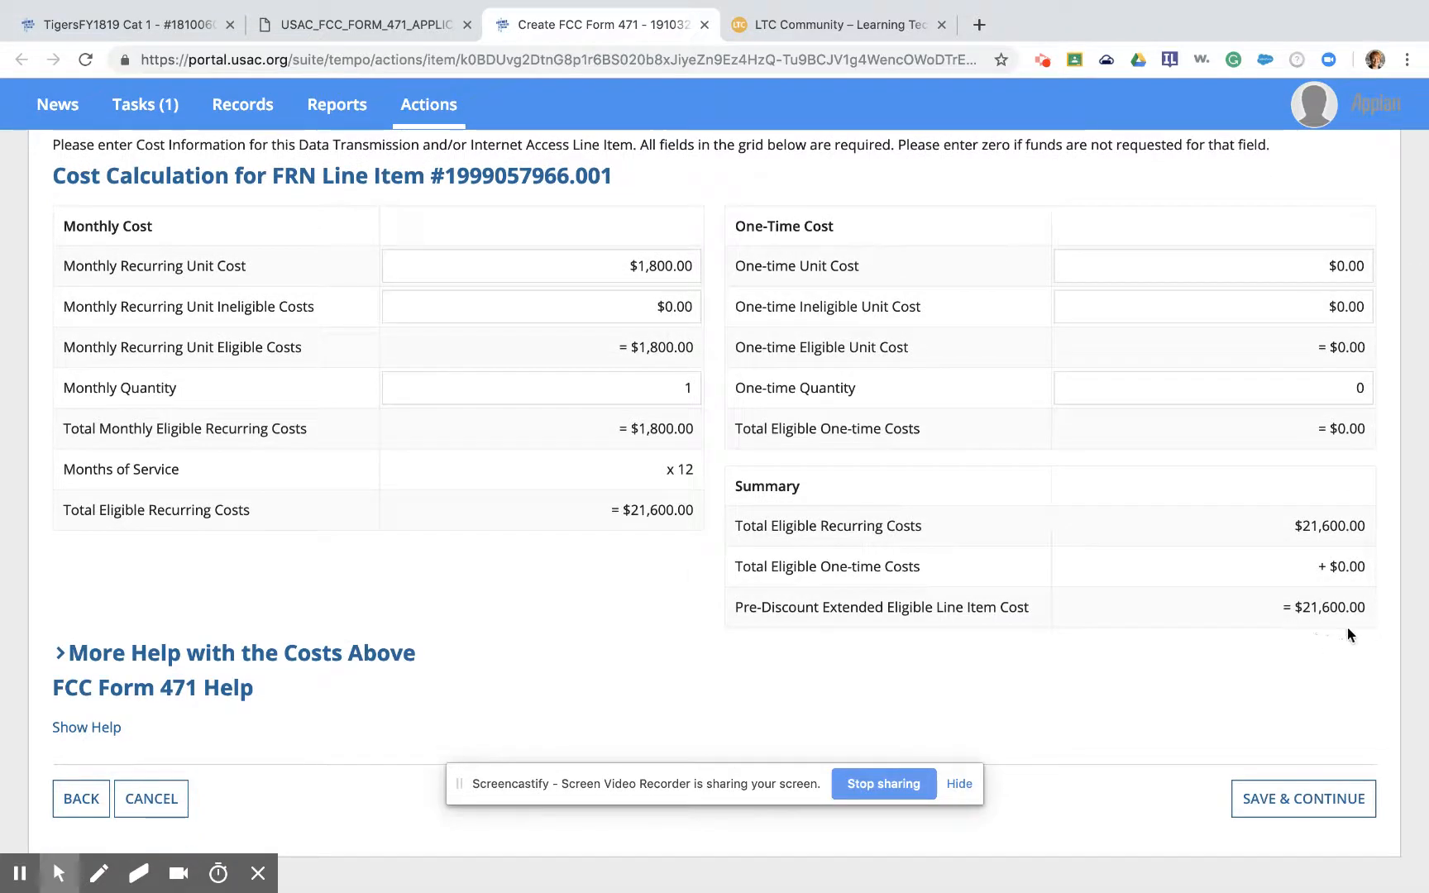
{"action": "left_click", "coordinate": [1314, 812]}
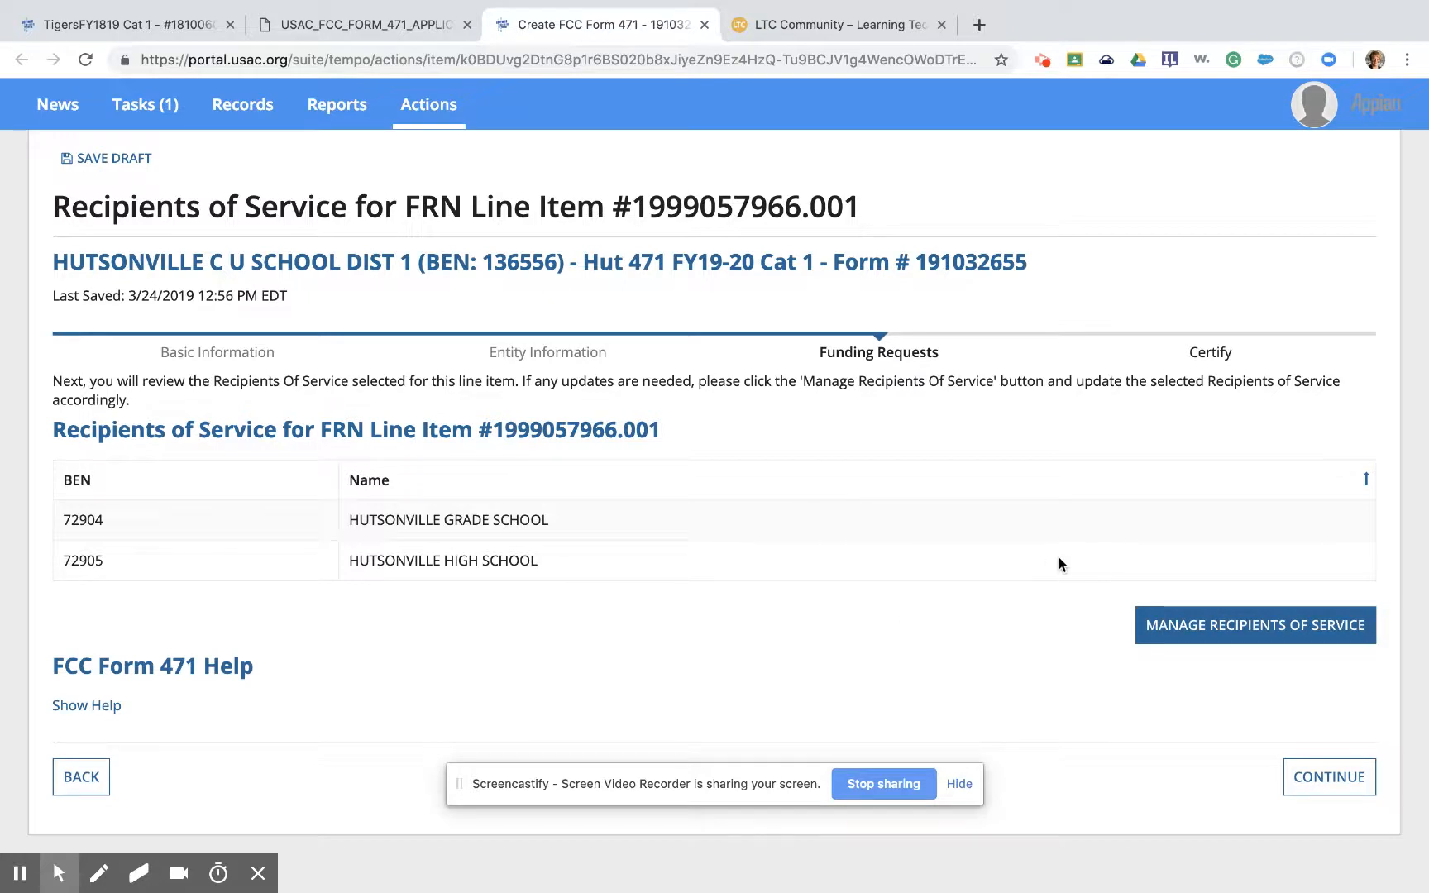
Accept both Hutsonville schools as recipients of service and continue past the transport FRN's line item list
{"action": "left_click", "coordinate": [1321, 782]}
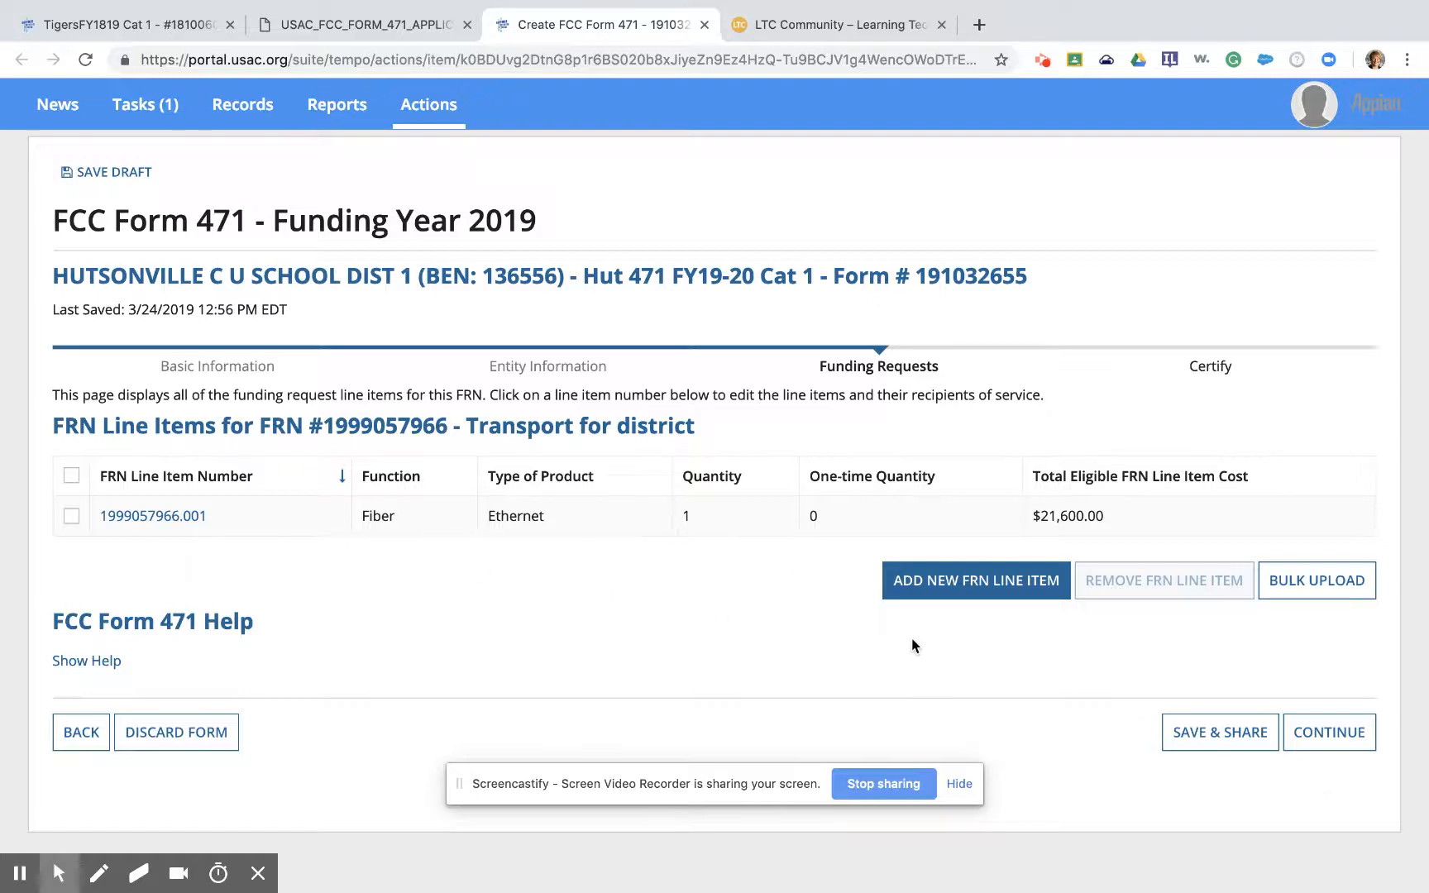
{"action": "left_click", "coordinate": [1326, 741]}
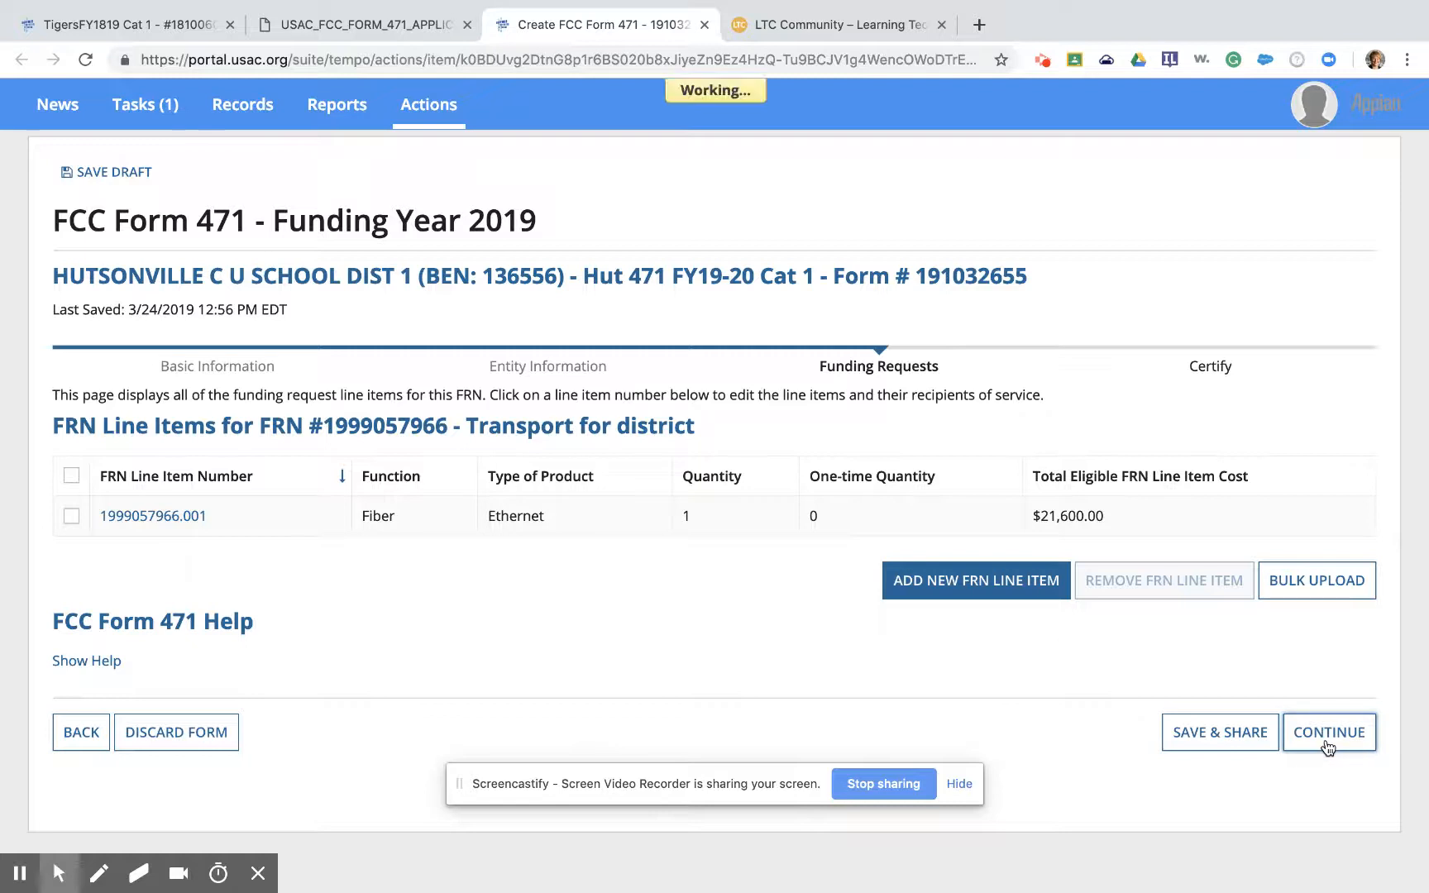